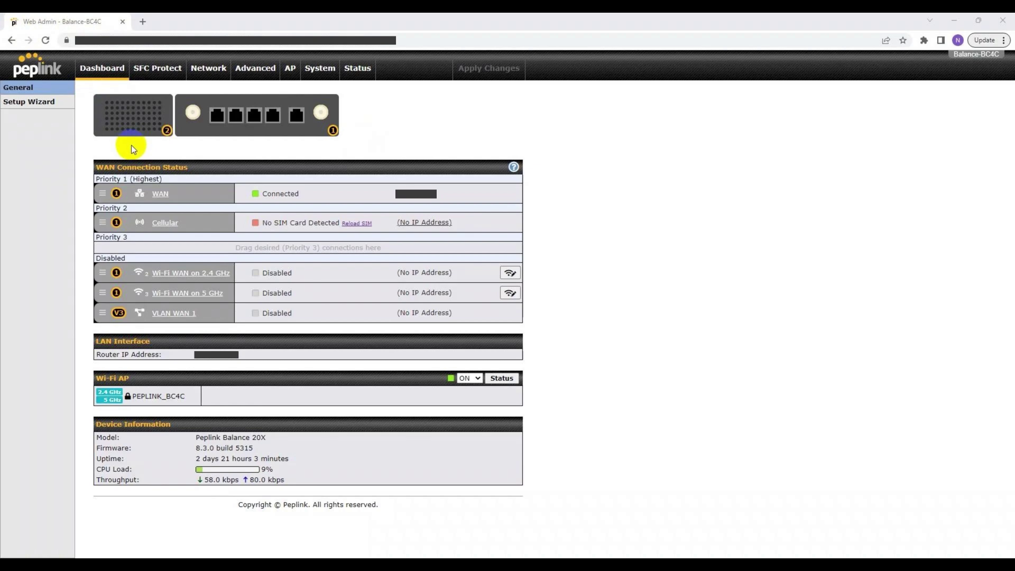
Step: Open the Firewall's Content Blocking page, showing the High Web Blocking preset with five categories
{"action": "left_click", "coordinate": [241, 72]}
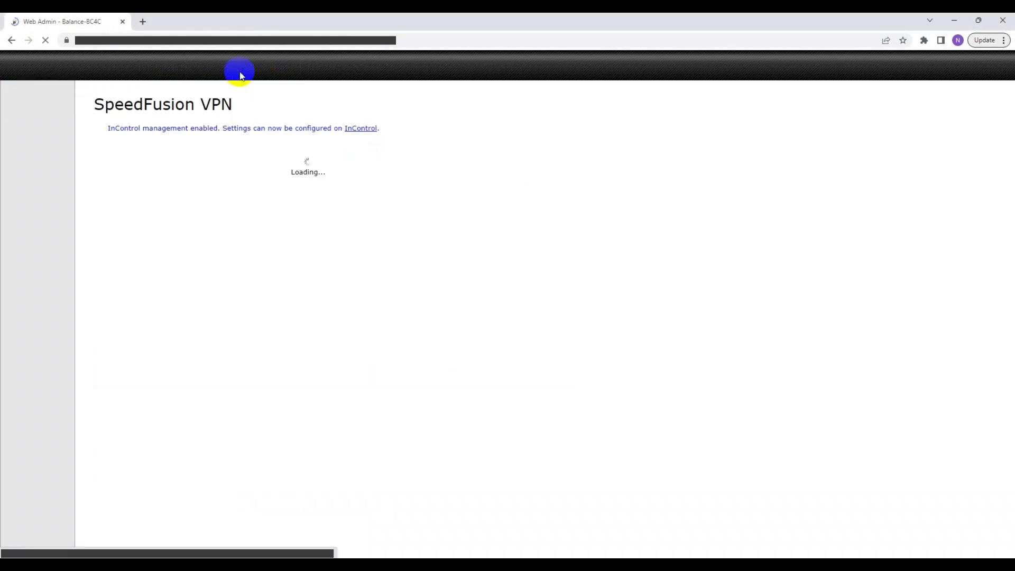
{"action": "left_click", "coordinate": [48, 311]}
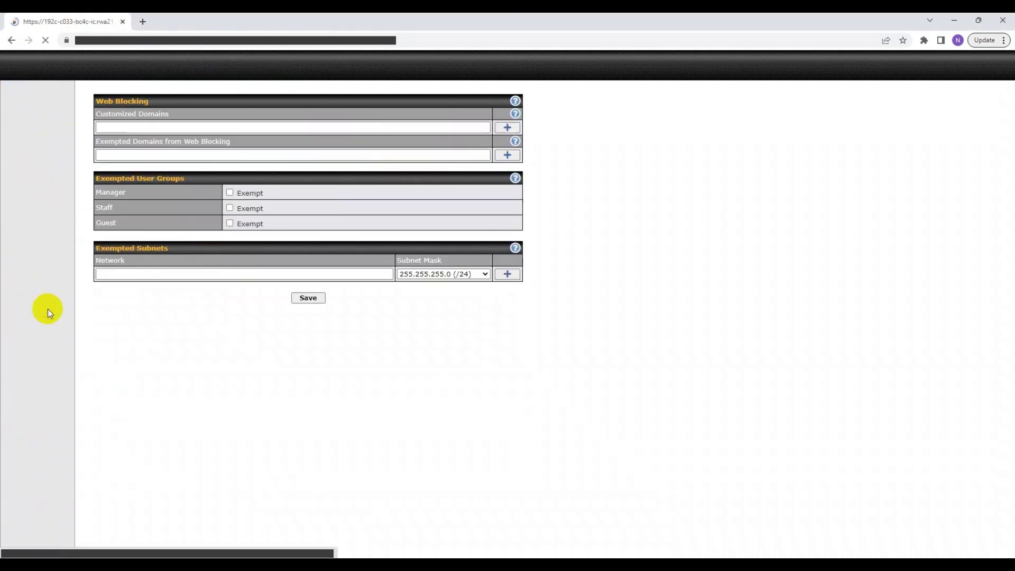
{"action": "double_click", "coordinate": [96, 140]}
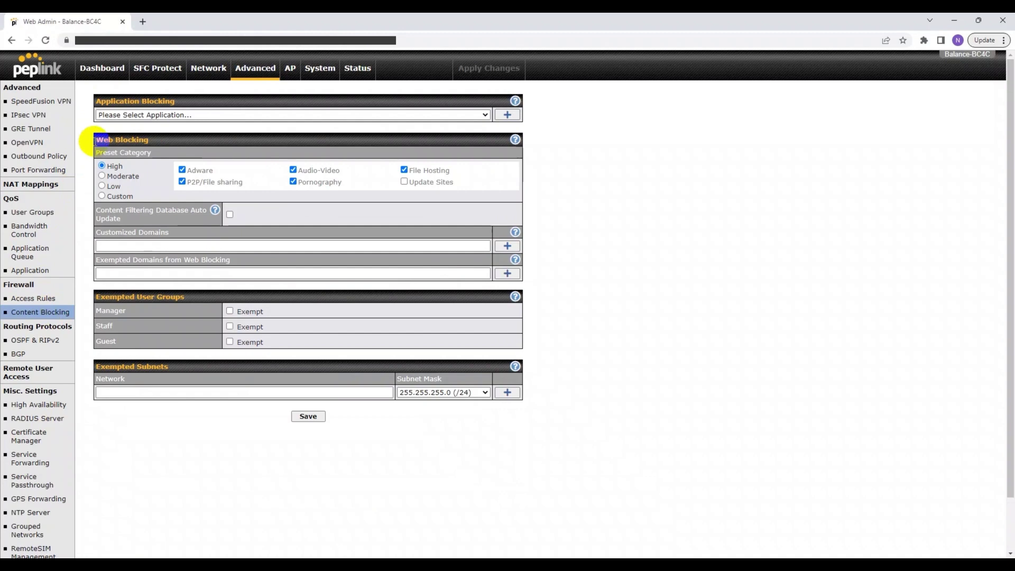
{"action": "left_click", "coordinate": [158, 139]}
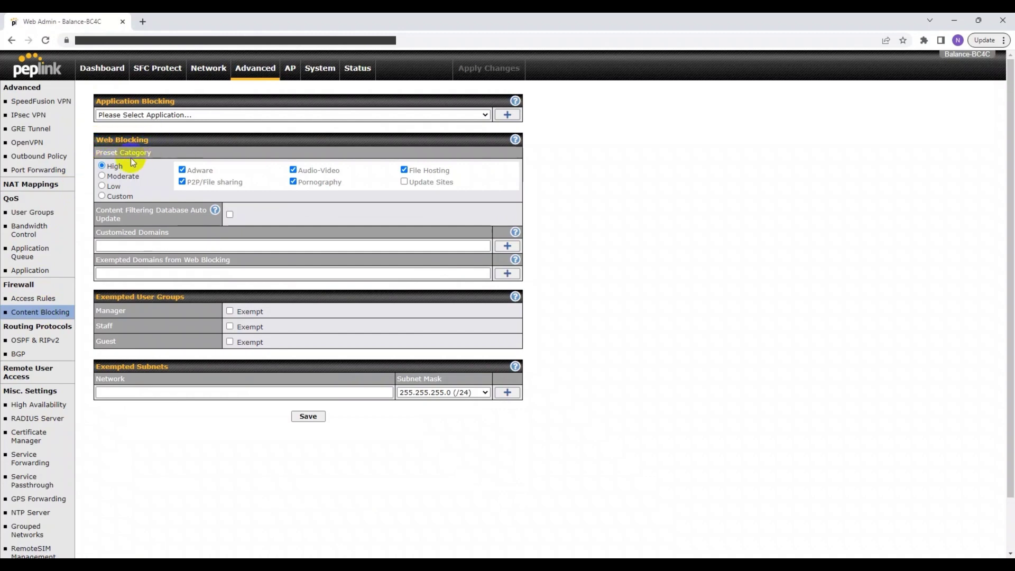
{"action": "left_click_drag", "start_coordinate": [87, 152], "coordinate": [144, 153]}
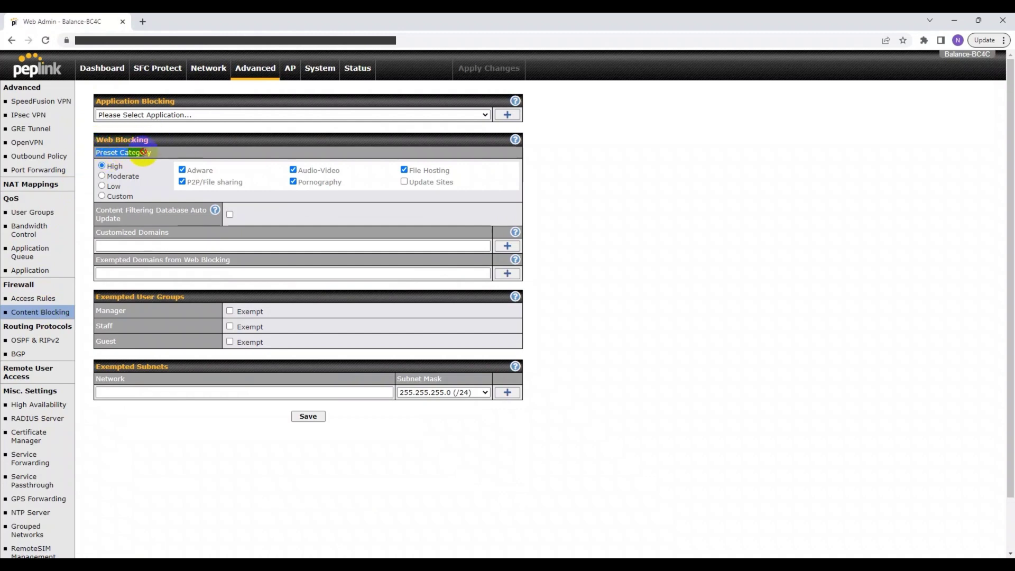
{"action": "left_click", "coordinate": [156, 158]}
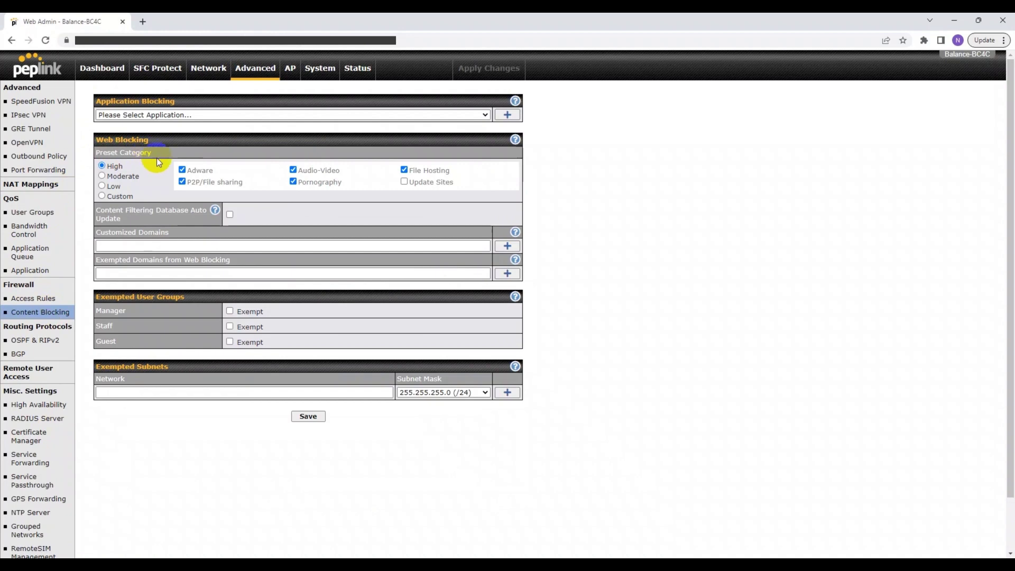
{"action": "left_click", "coordinate": [102, 186]}
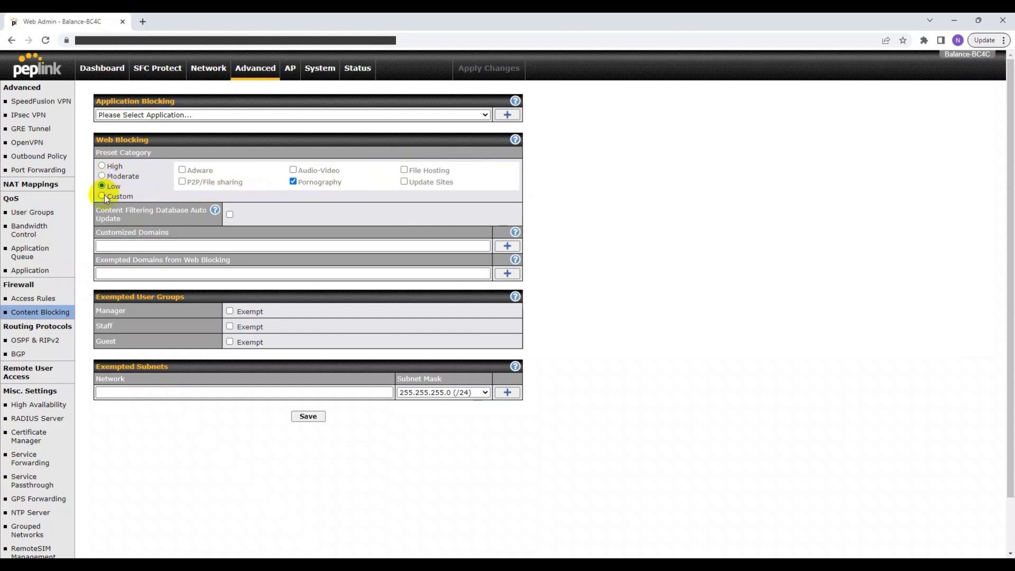
{"action": "left_click", "coordinate": [103, 196]}
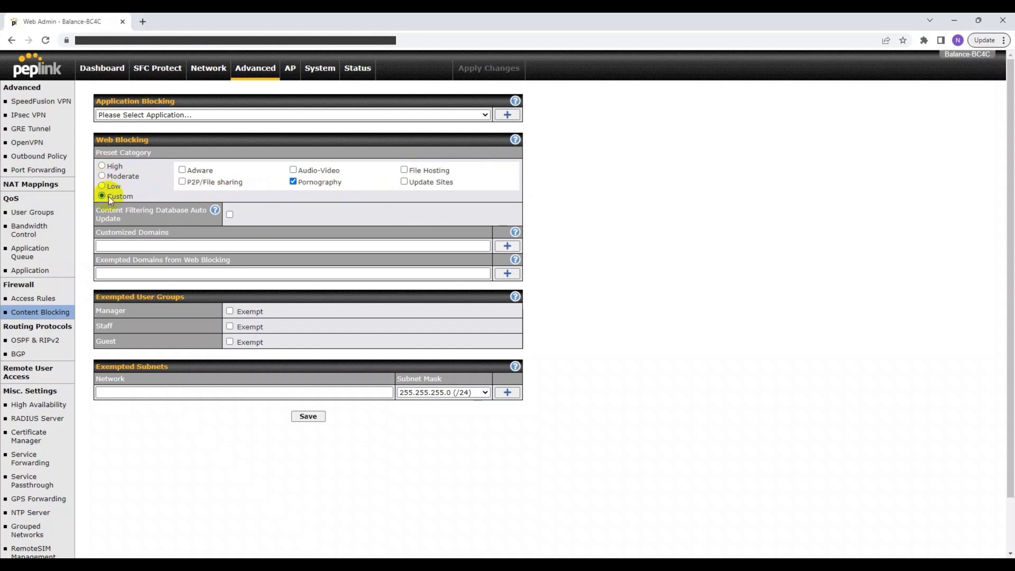
{"action": "left_click", "coordinate": [189, 185]}
{"action": "left_click", "coordinate": [182, 170]}
{"action": "left_click", "coordinate": [294, 170]}
{"action": "left_click", "coordinate": [102, 166]}
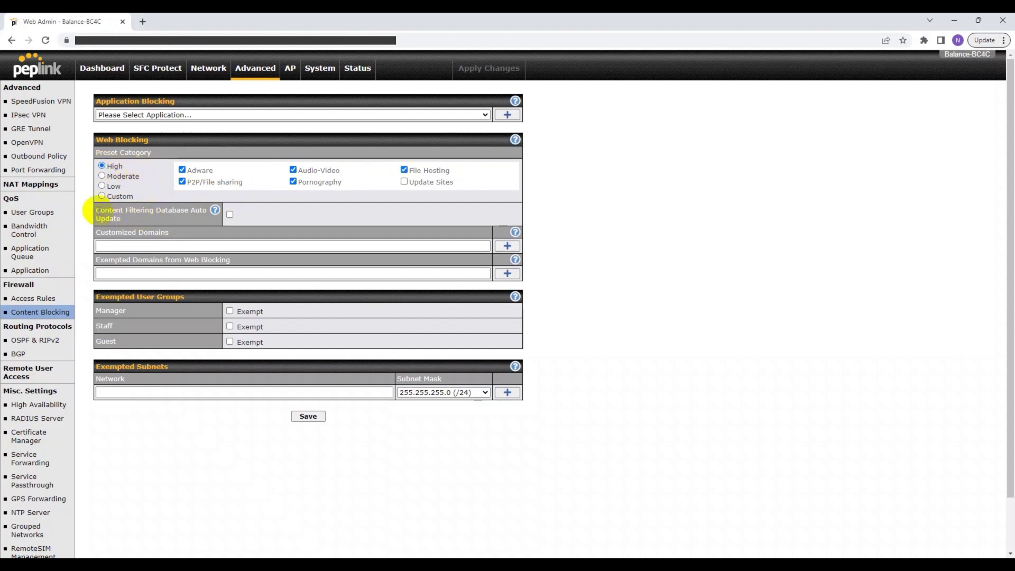
Step: Enable Content Filtering Database Auto Update on the Content Blocking page
{"action": "left_click_drag", "start_coordinate": [96, 212], "coordinate": [128, 221]}
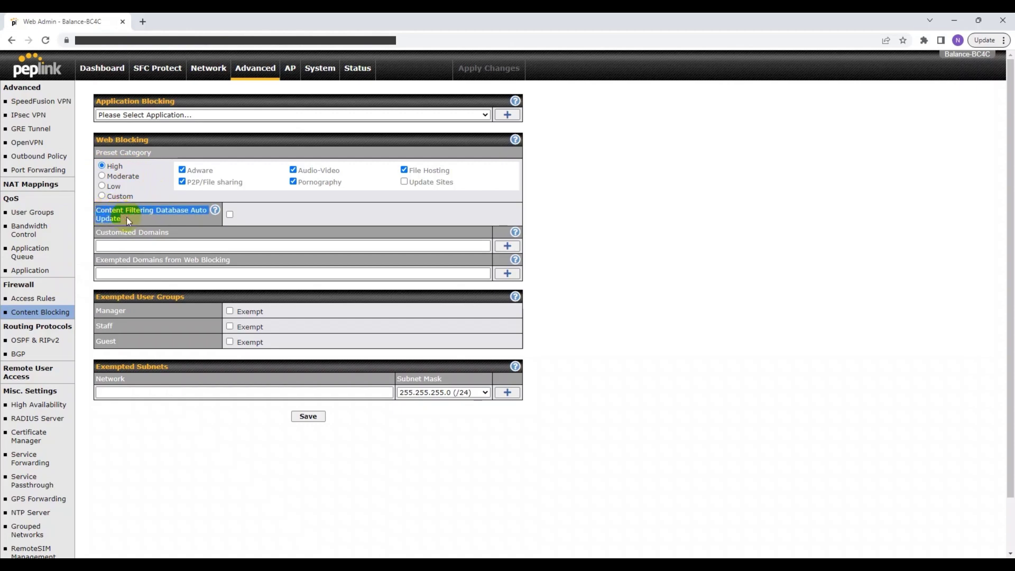
{"action": "left_click", "coordinate": [230, 214]}
{"action": "left_click", "coordinate": [233, 235]}
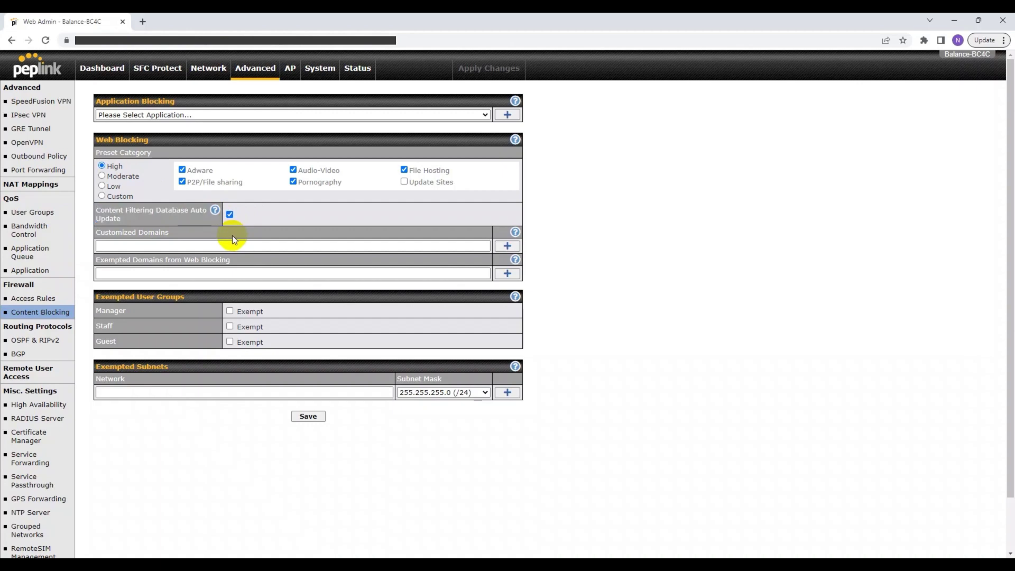
{"action": "left_click", "coordinate": [231, 244]}
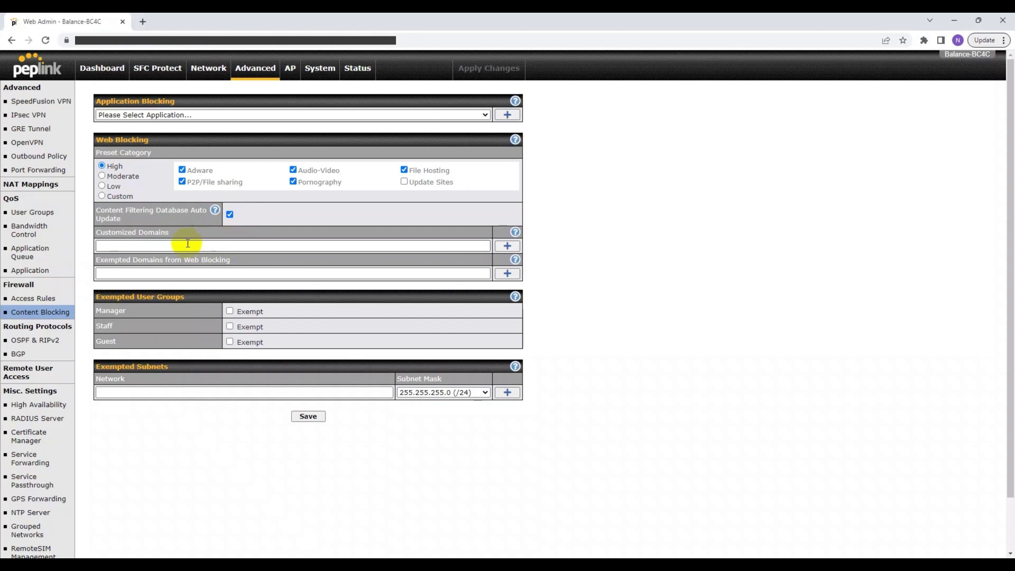
{"action": "left_click_drag", "start_coordinate": [97, 232], "coordinate": [160, 233]}
{"action": "left_click", "coordinate": [175, 233]}
{"action": "left_click", "coordinate": [164, 247]}
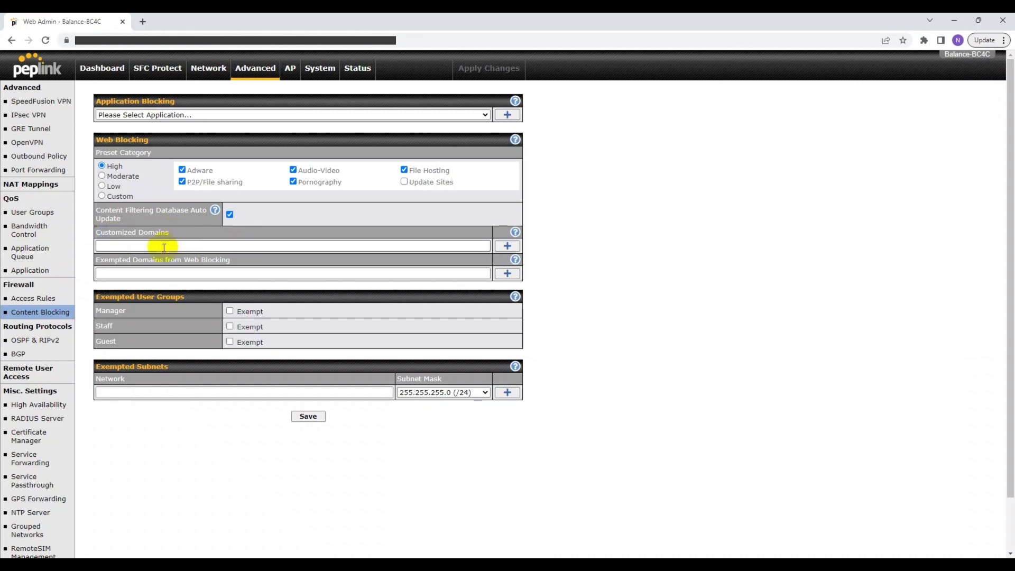
{"action": "left_click", "coordinate": [163, 247]}
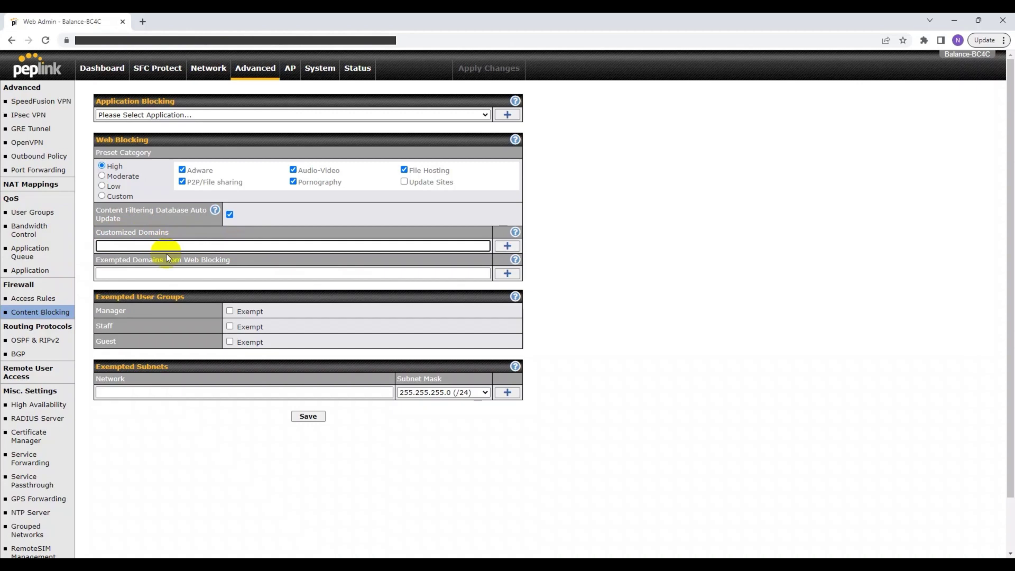
{"action": "type", "text": "www.youtube.com"}
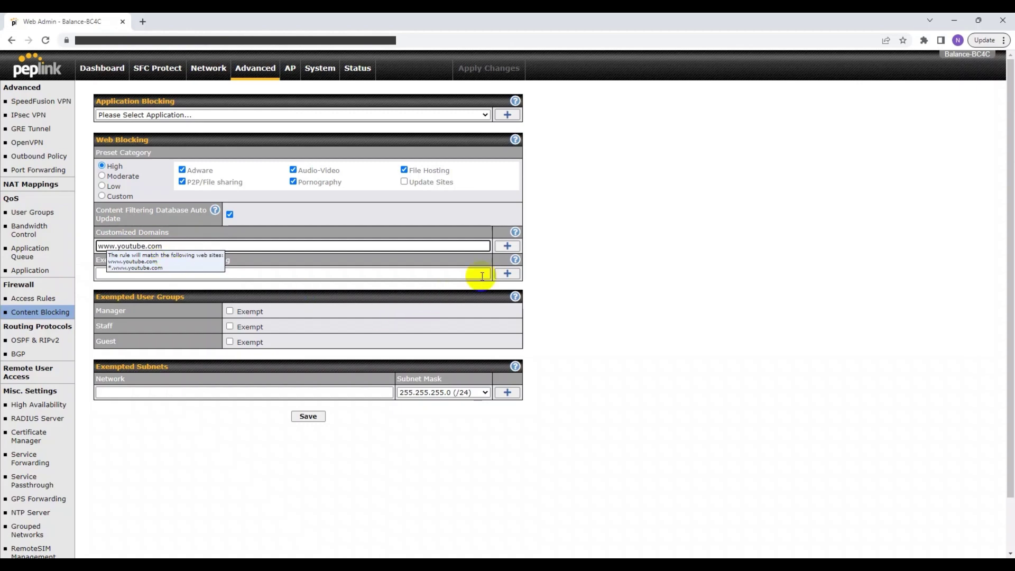
{"action": "left_click", "coordinate": [584, 250]}
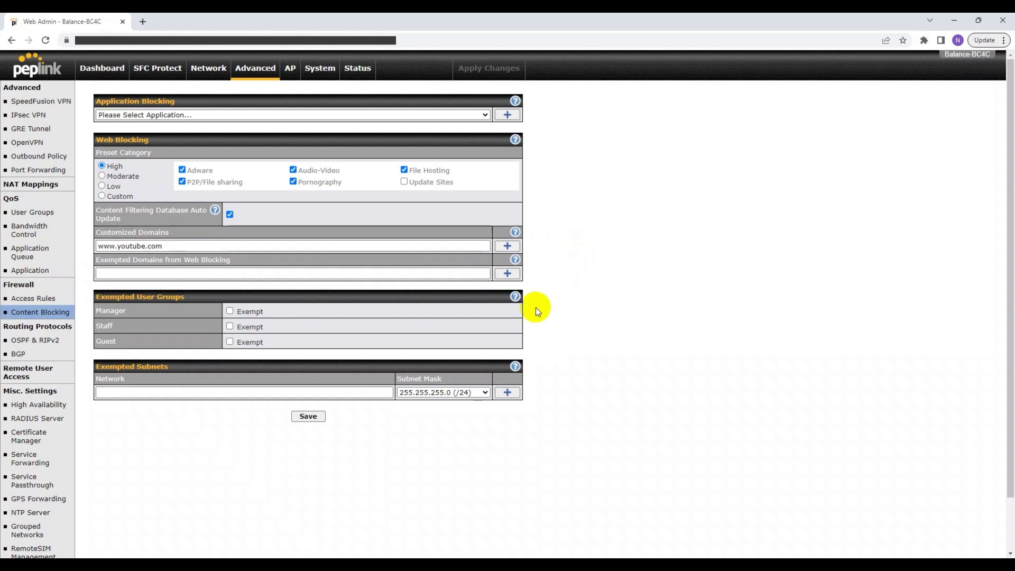
{"action": "left_click", "coordinate": [314, 417]}
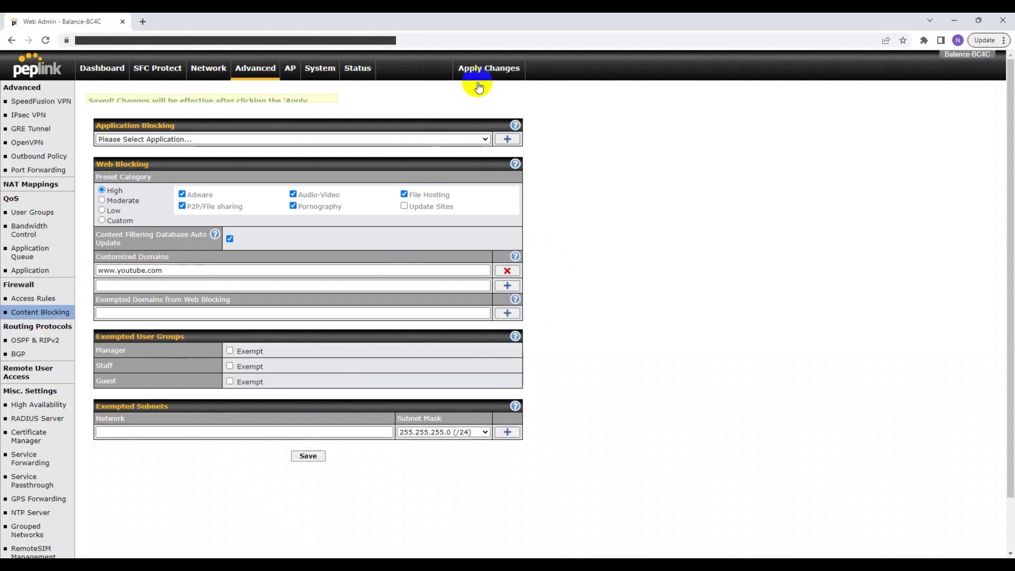
{"action": "left_click", "coordinate": [479, 68]}
{"action": "left_click", "coordinate": [479, 68]}
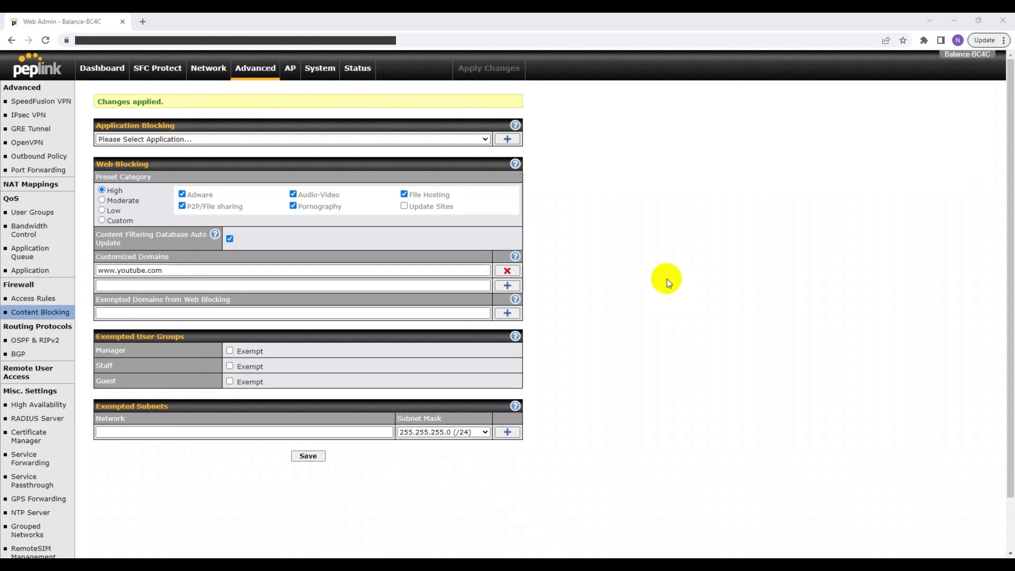
{"action": "key", "text": "ctrl+shift+n"}
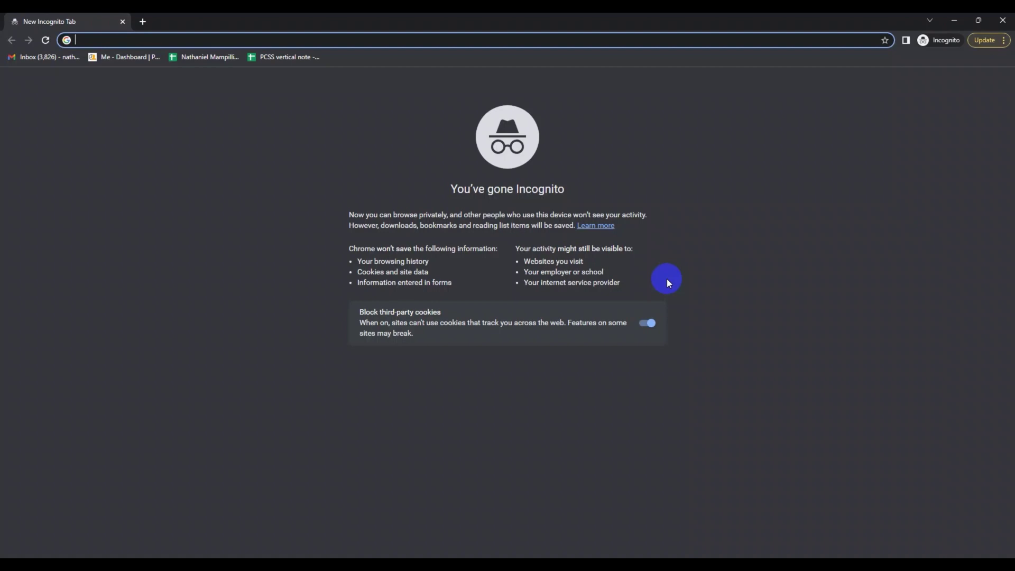
{"action": "type", "text": "www.y"}
{"action": "key", "text": "Return"}
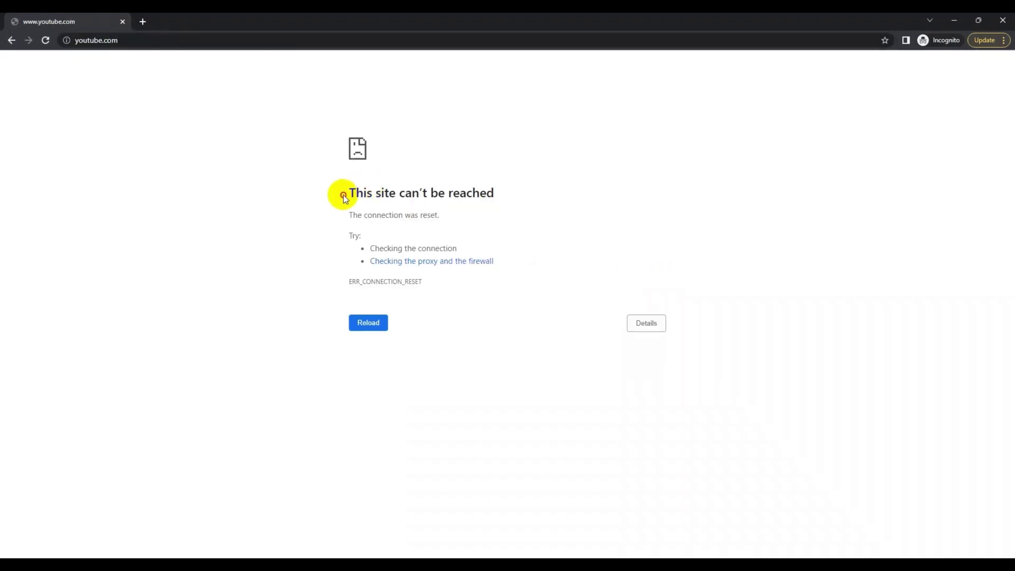
{"action": "left_click_drag", "start_coordinate": [343, 194], "coordinate": [510, 192]}
{"action": "left_click", "coordinate": [511, 193]}
{"action": "key", "text": "alt+F4"}
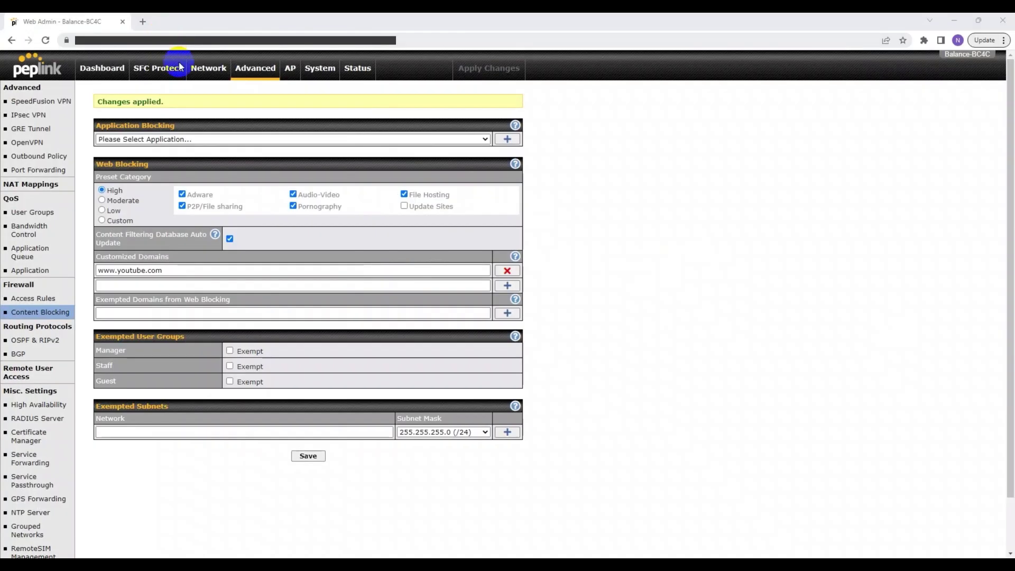
Step: Enter soundcloud.com in the Exempted Domains from Web Blocking list
{"action": "left_click", "coordinate": [507, 287]}
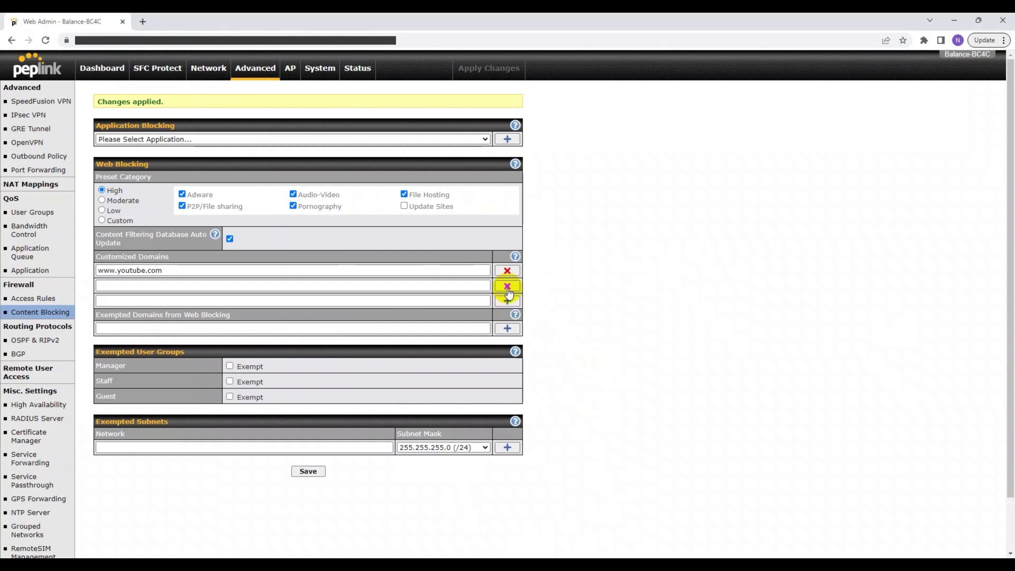
{"action": "left_click_drag", "start_coordinate": [97, 317], "coordinate": [213, 314]}
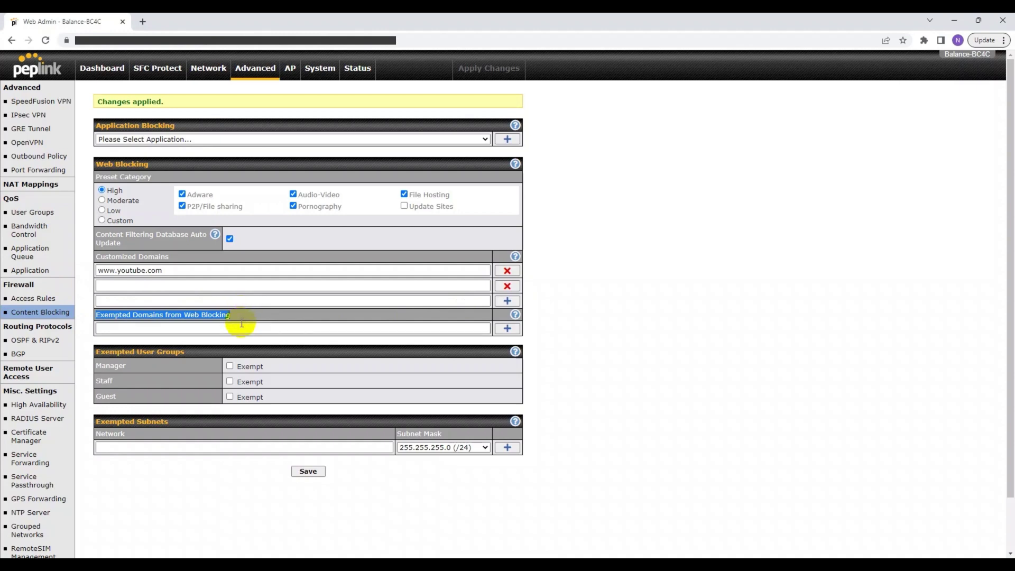
{"action": "mouse_move", "coordinate": [309, 207]}
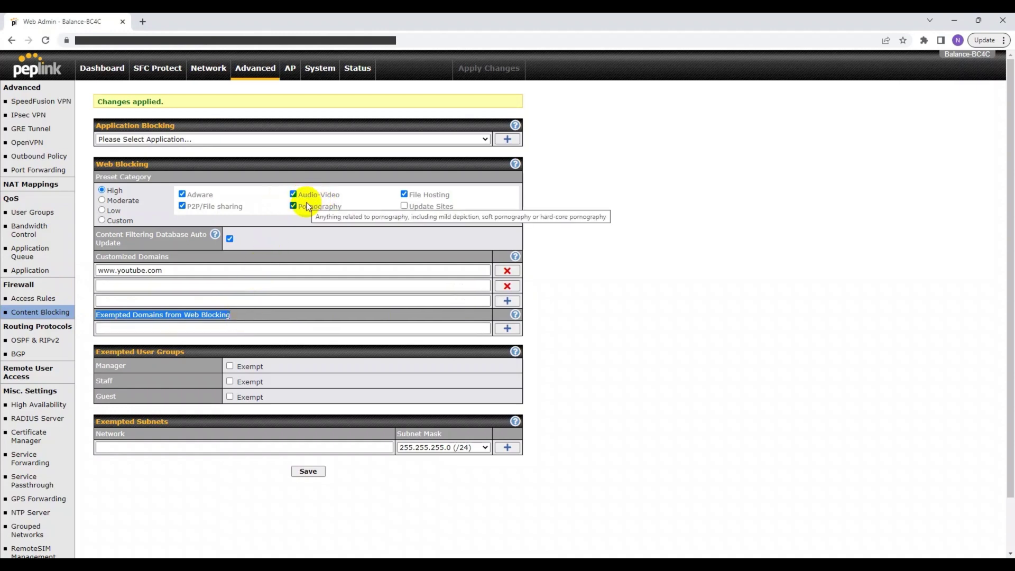
{"action": "left_click", "coordinate": [307, 330]}
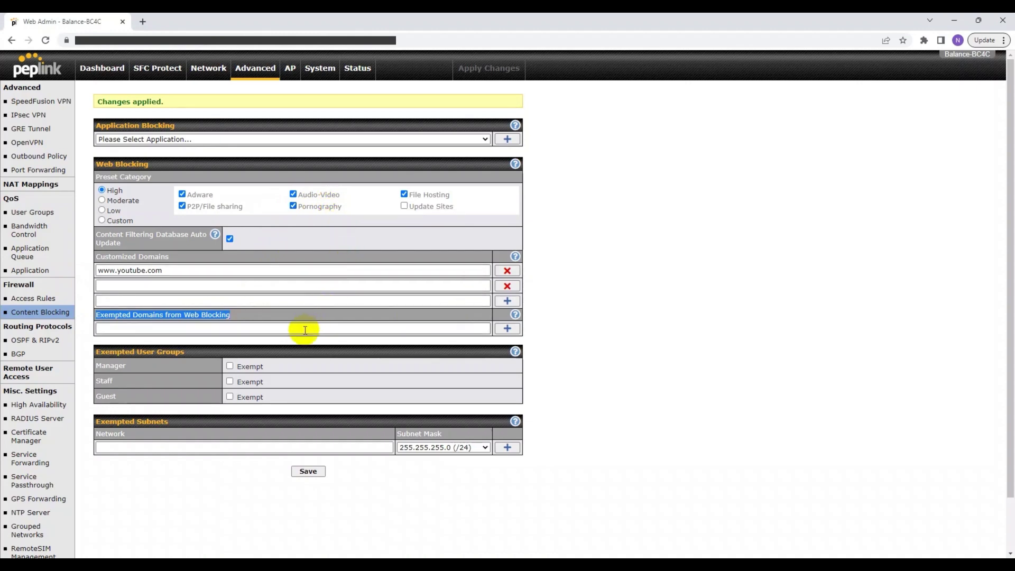
{"action": "left_click", "coordinate": [305, 330]}
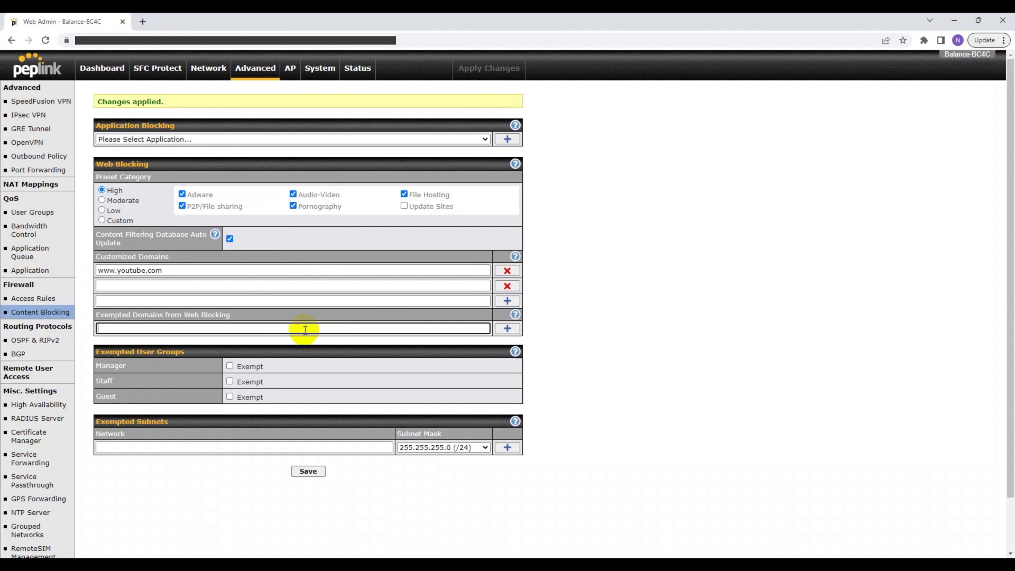
{"action": "type", "text": "soundcl"}
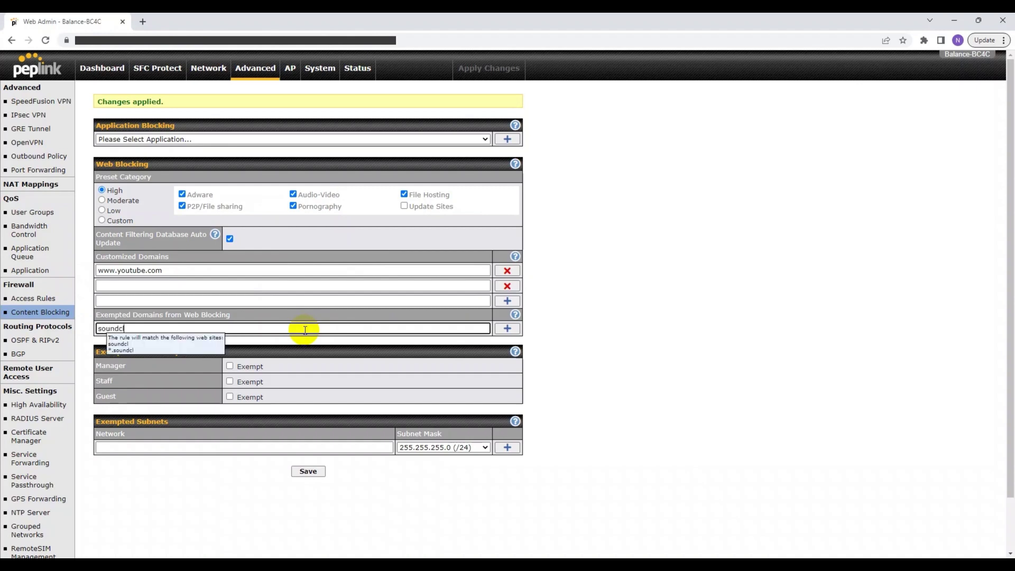
{"action": "type", "text": "oud.com"}
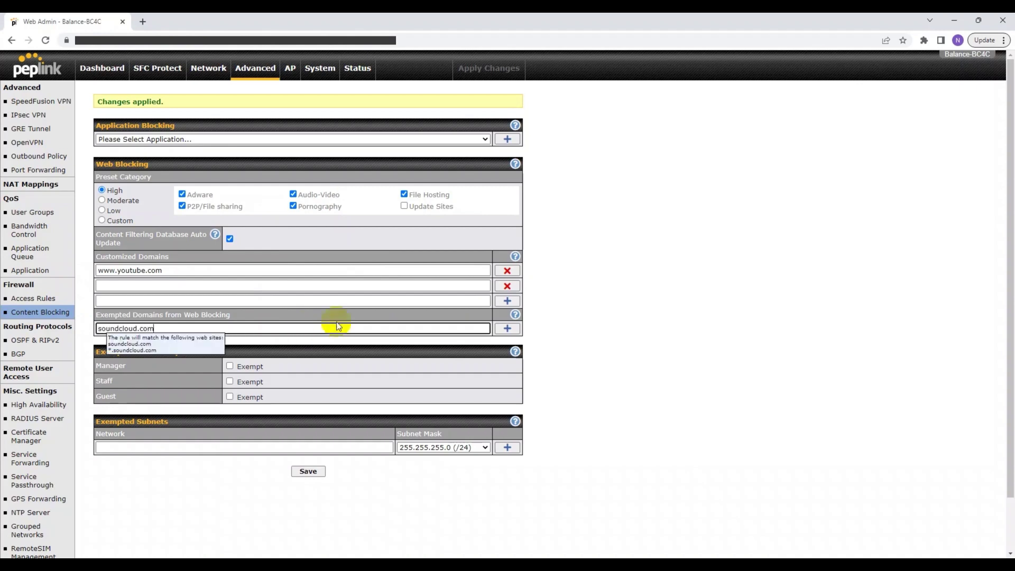
{"action": "left_click", "coordinate": [615, 309]}
Step: Load soundcloud.com in a new browser tab to test access
{"action": "key", "text": "ctrl+t"}
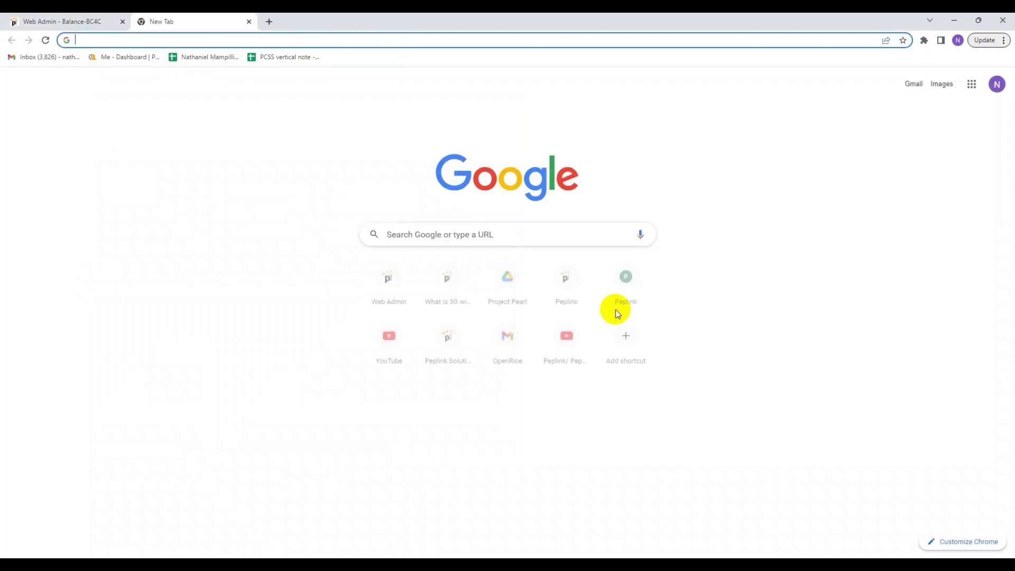
{"action": "type", "text": "soundcloud.com"}
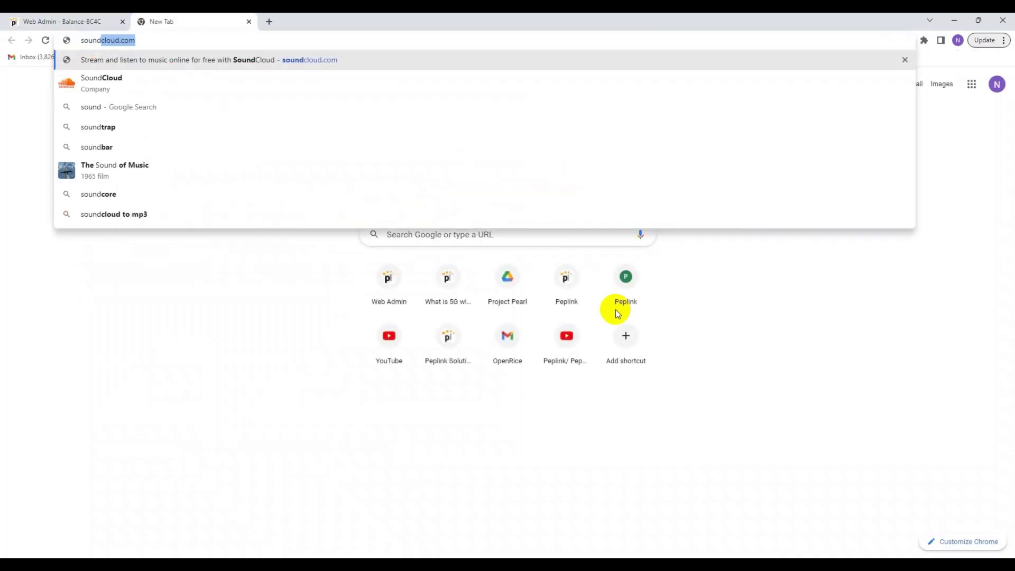
{"action": "left_click", "coordinate": [354, 59]}
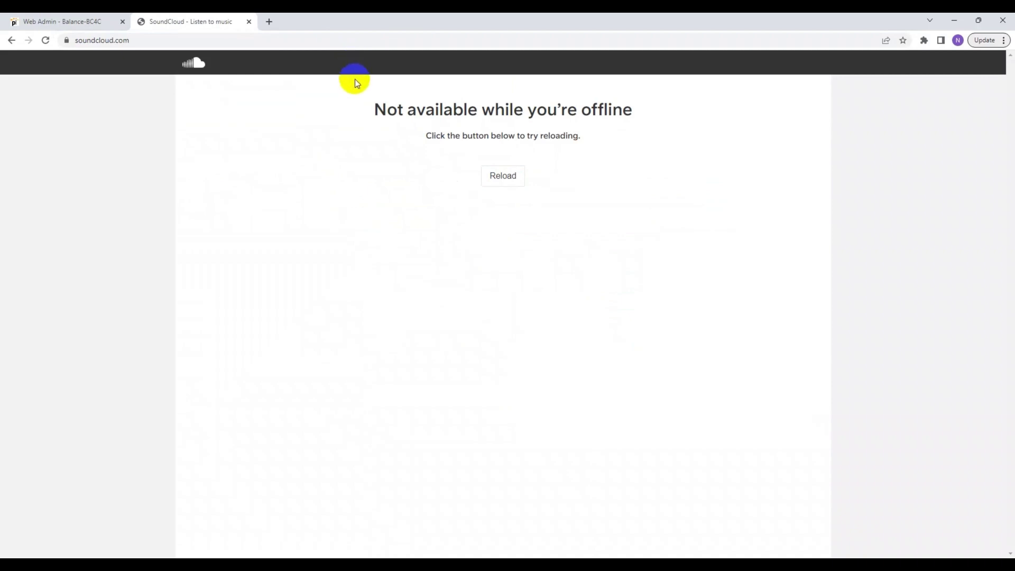
Step: Save and apply the soundcloud.com exemption, then return to the SoundCloud tab to retest
{"action": "left_click", "coordinate": [94, 23]}
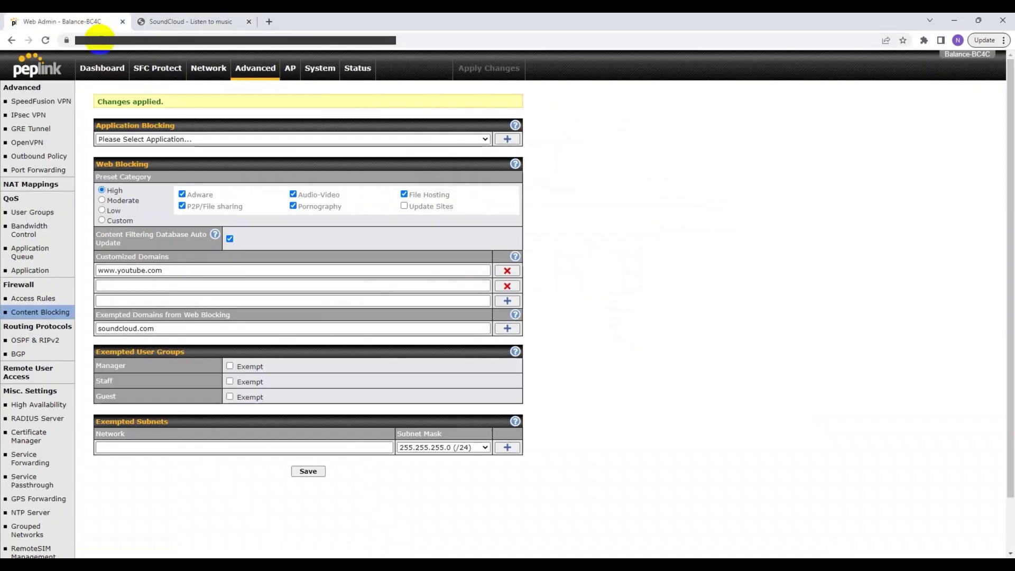
{"action": "left_click", "coordinate": [178, 328]}
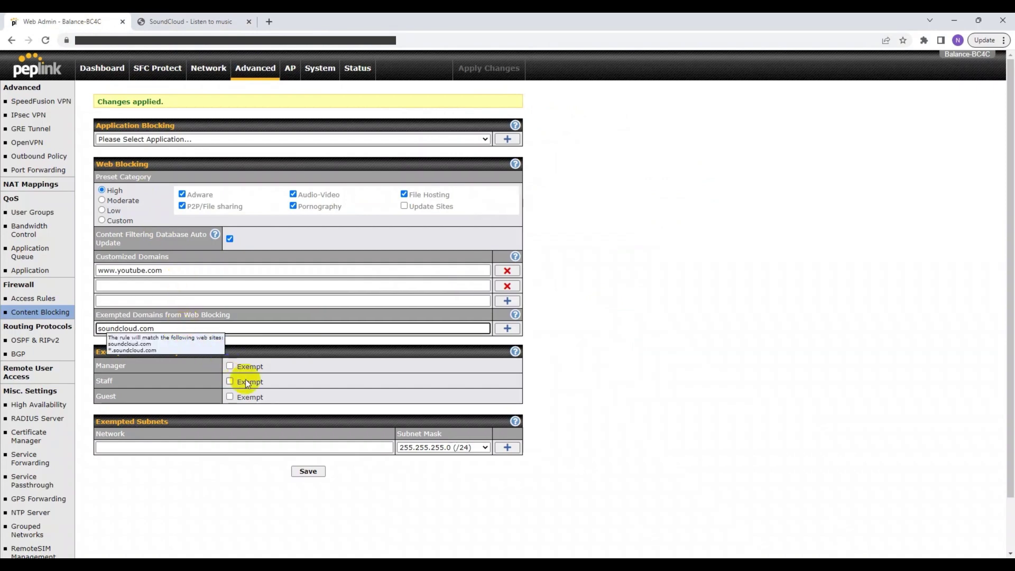
{"action": "left_click", "coordinate": [307, 470]}
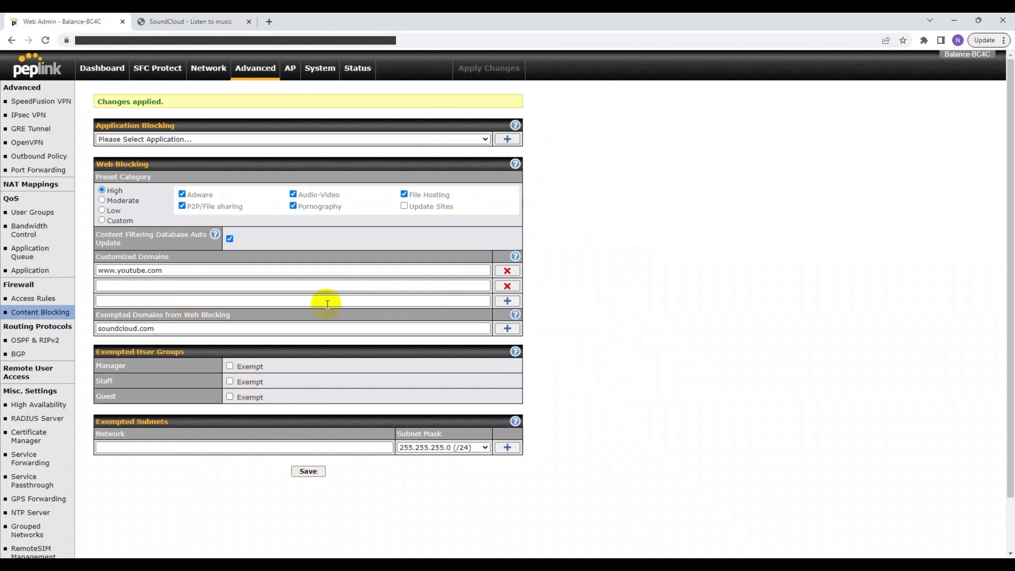
{"action": "left_click", "coordinate": [477, 69]}
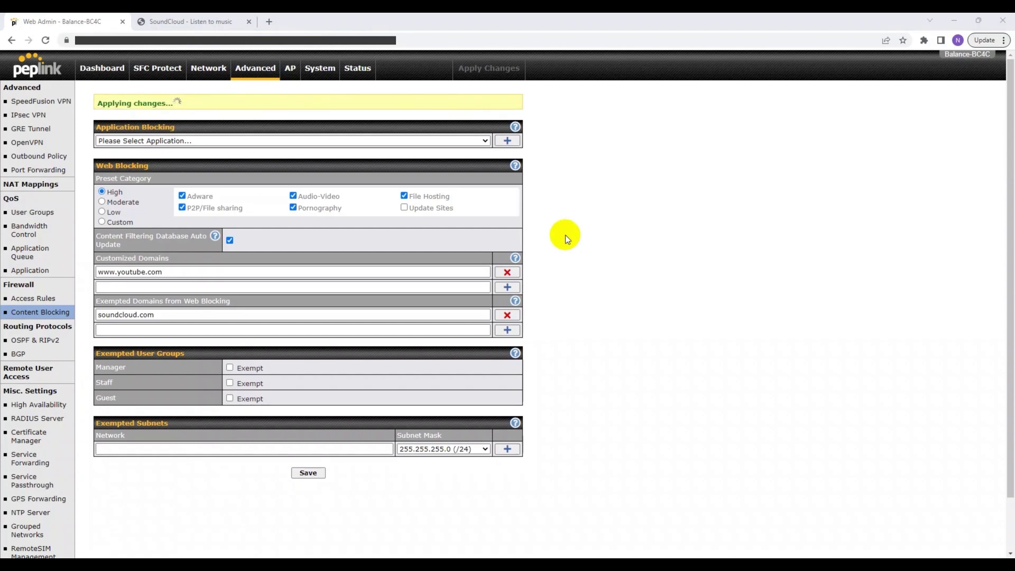
{"action": "left_click", "coordinate": [192, 26]}
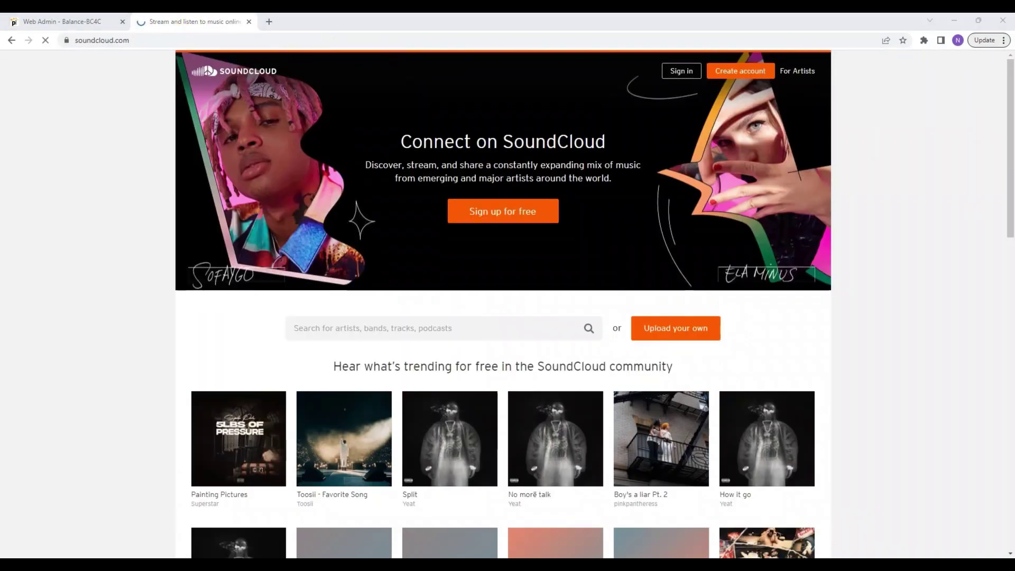
{"action": "left_click", "coordinate": [249, 21]}
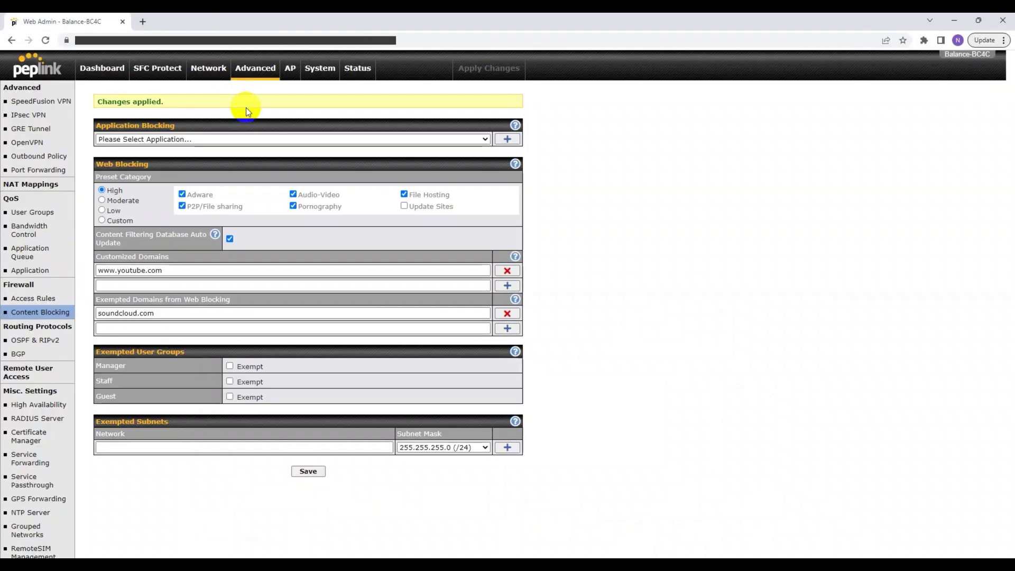
{"action": "left_click", "coordinate": [189, 284]}
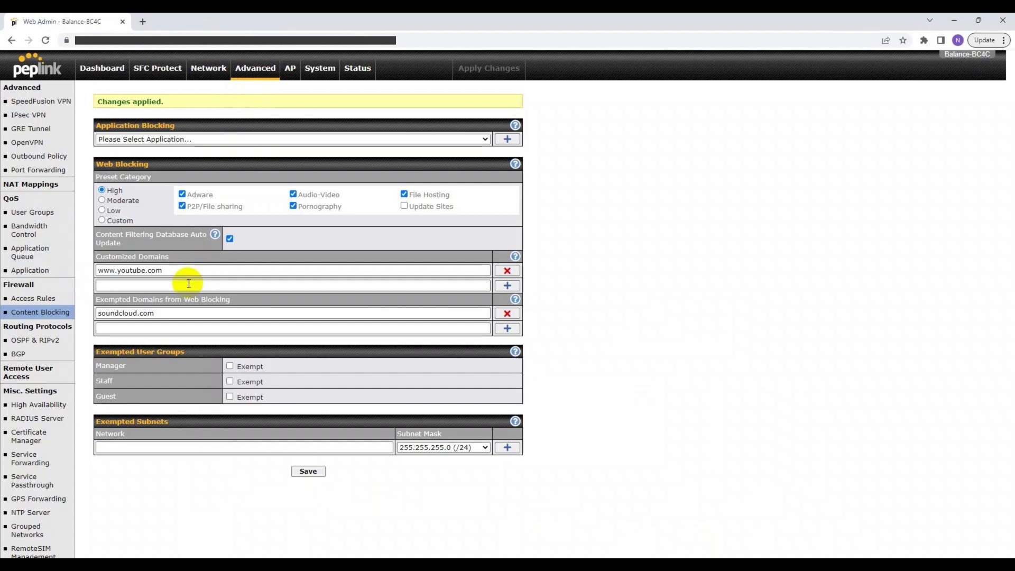
{"action": "left_click", "coordinate": [189, 284]}
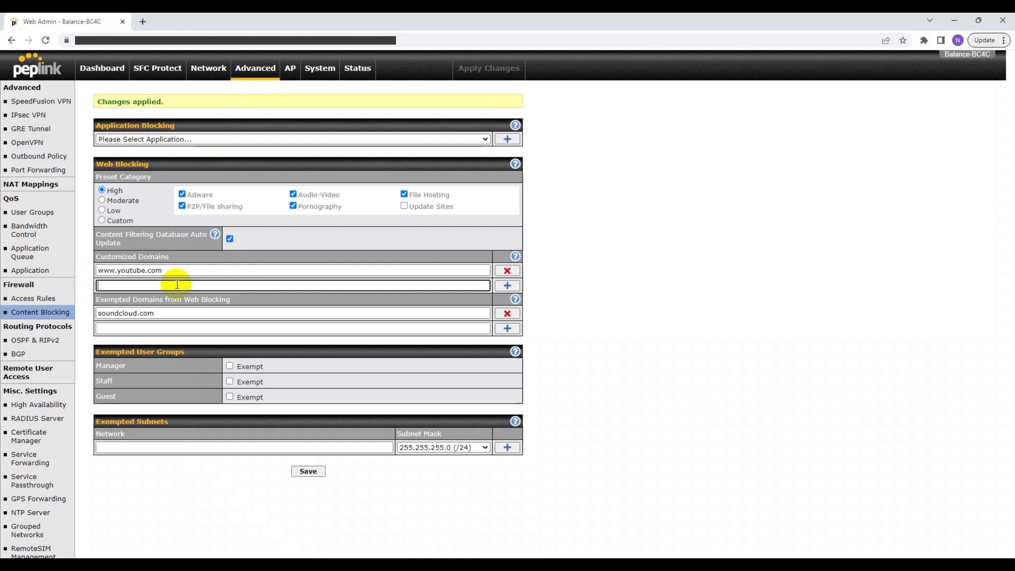
{"action": "type", "text": "youtube"}
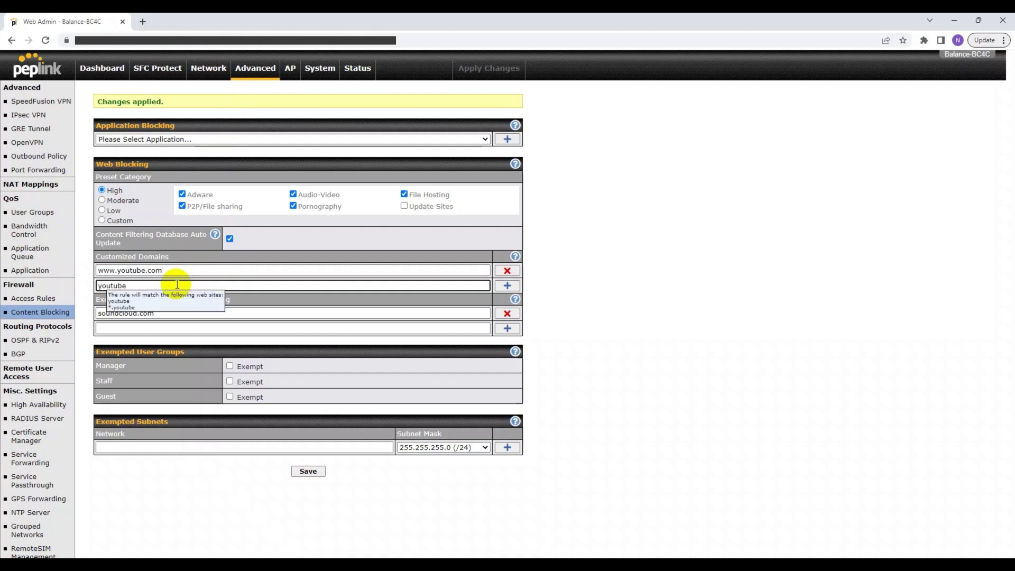
{"action": "type", "text": ".*"}
{"action": "left_click", "coordinate": [599, 286]}
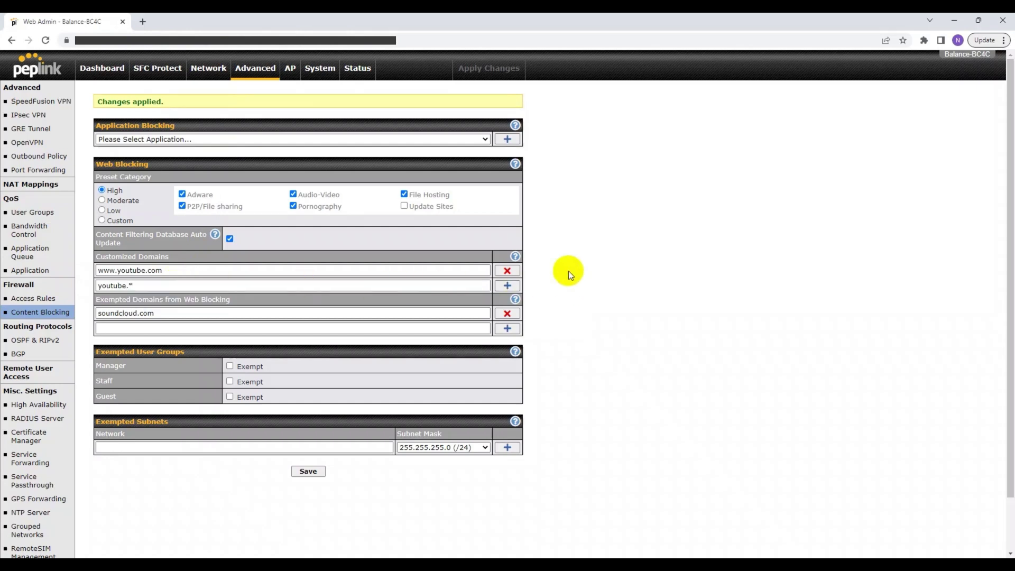
Step: Check that youtube.uk fails to load in a new tab, then close that tab
{"action": "left_click", "coordinate": [142, 21]}
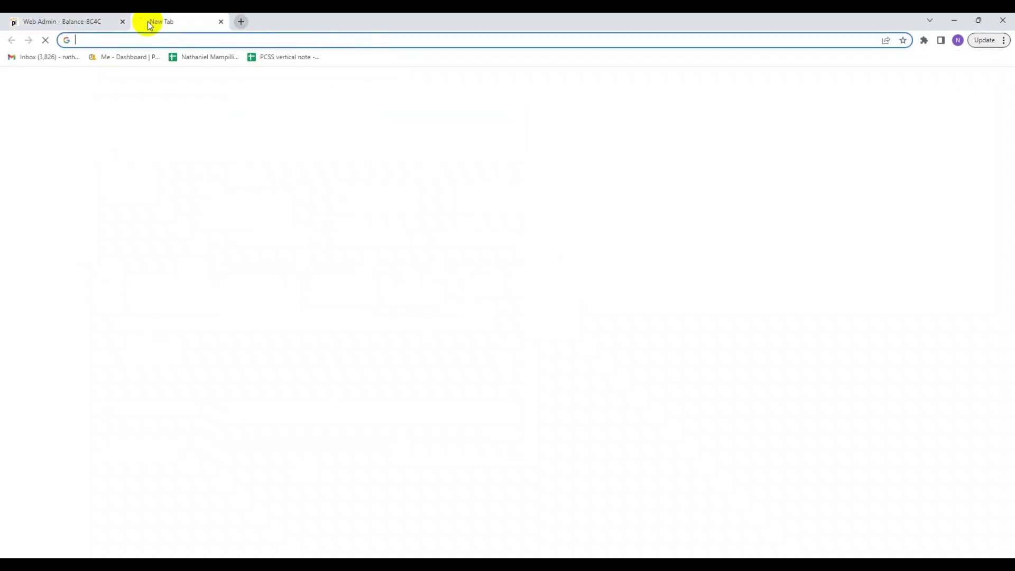
{"action": "type", "text": "youtube"}
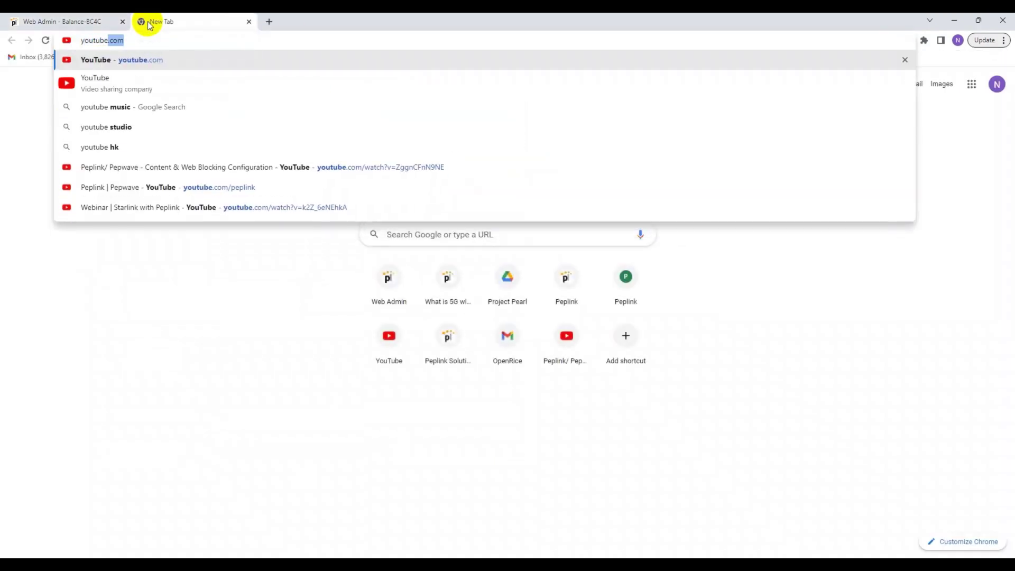
{"action": "type", "text": ".uk"}
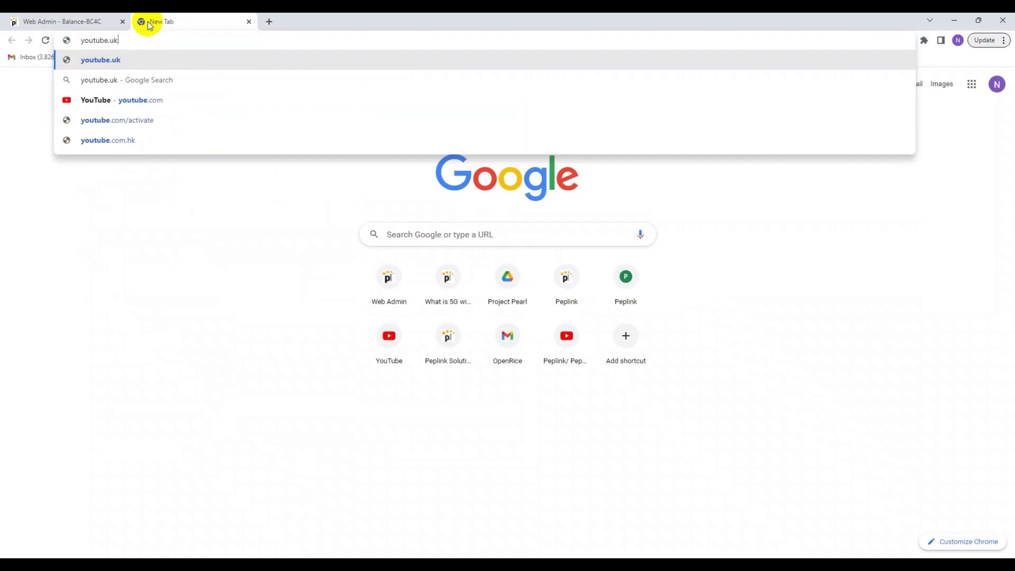
{"action": "key", "text": "Return"}
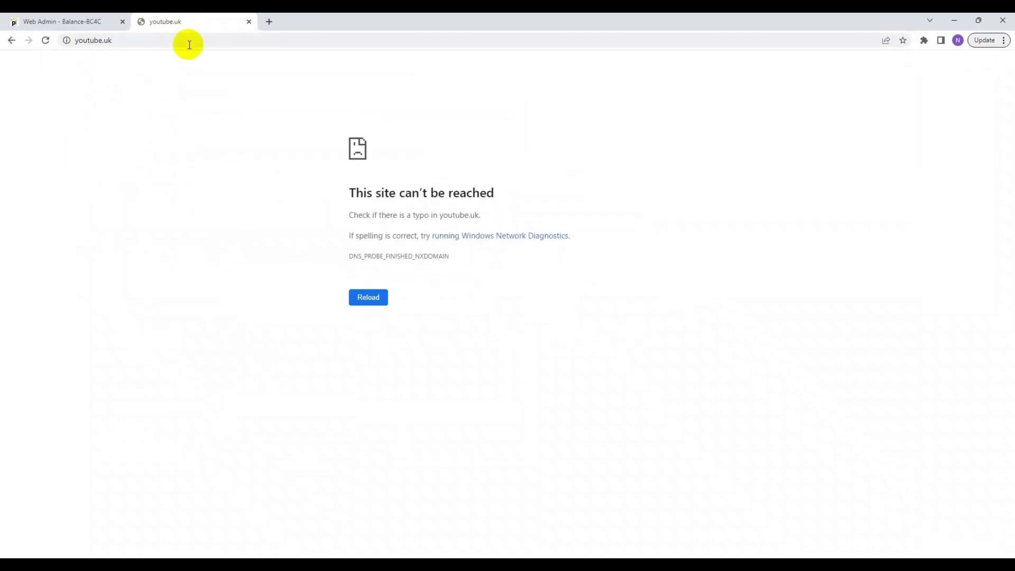
{"action": "key", "text": "ctrl+w"}
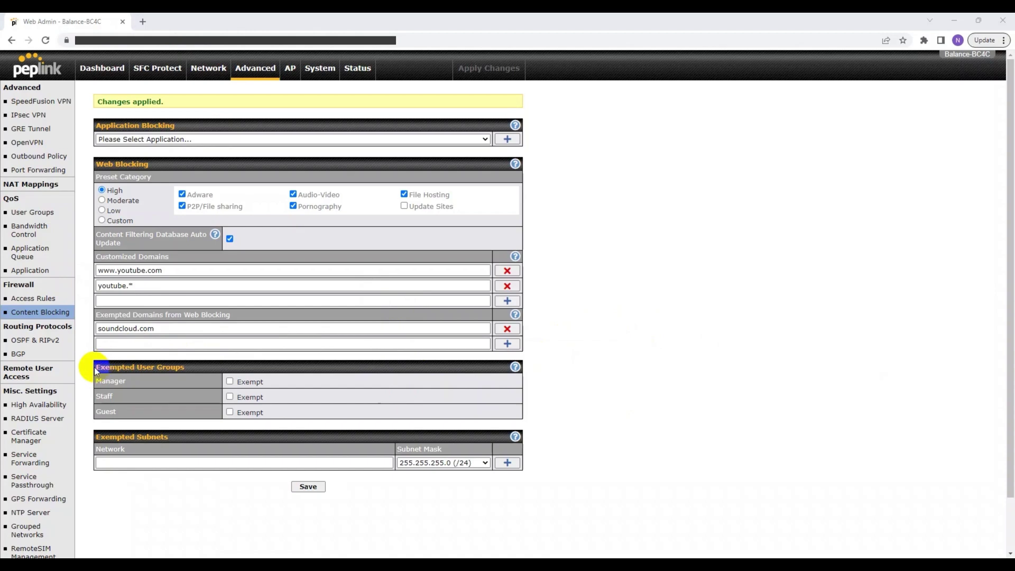
Step: Tick Exempt for the Manager and Staff user groups, then save and apply the changes
{"action": "left_click_drag", "start_coordinate": [97, 370], "coordinate": [181, 372]}
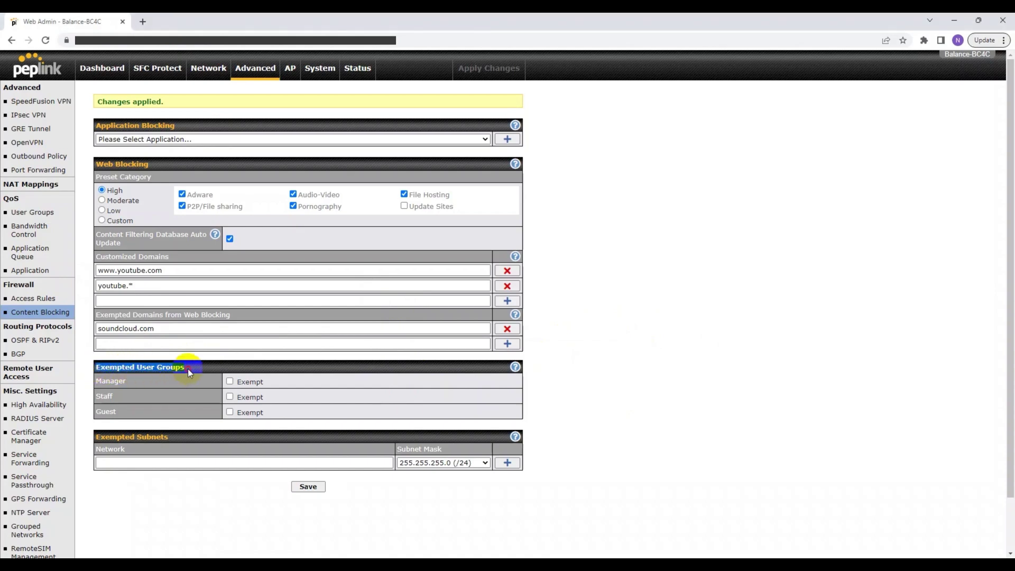
{"action": "left_click", "coordinate": [189, 369]}
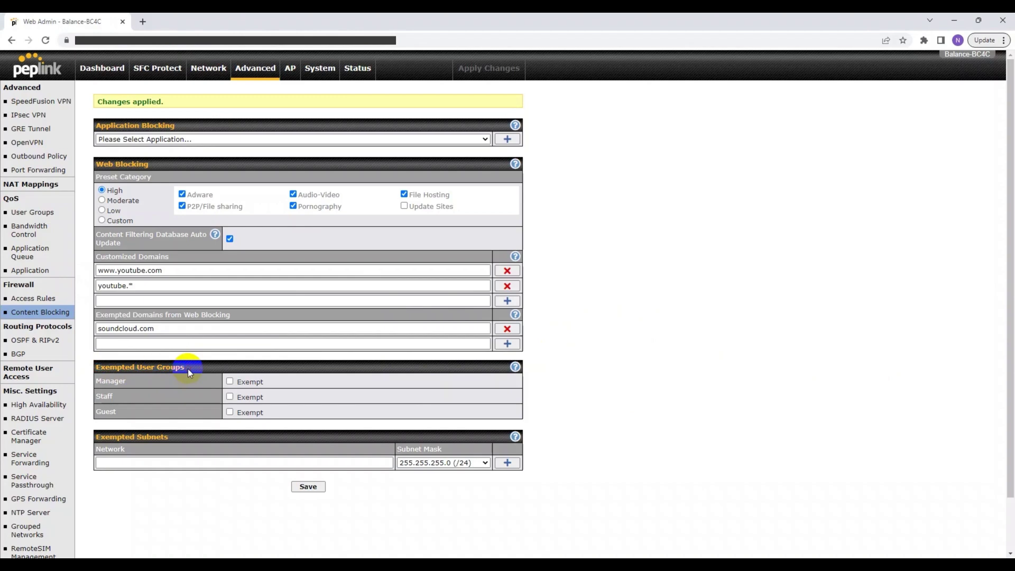
{"action": "left_click", "coordinate": [230, 381]}
{"action": "left_click", "coordinate": [230, 398]}
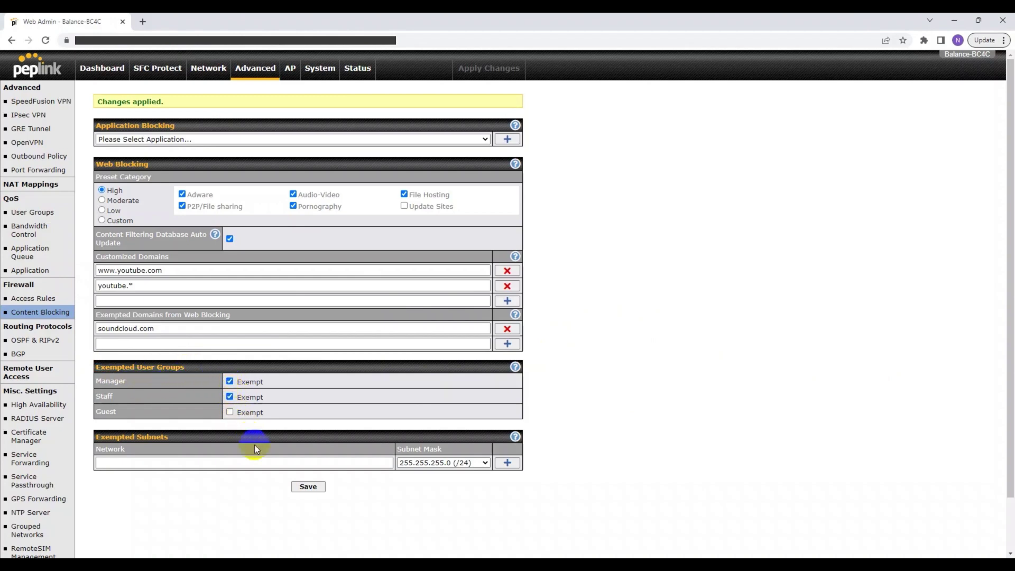
{"action": "left_click", "coordinate": [299, 486]}
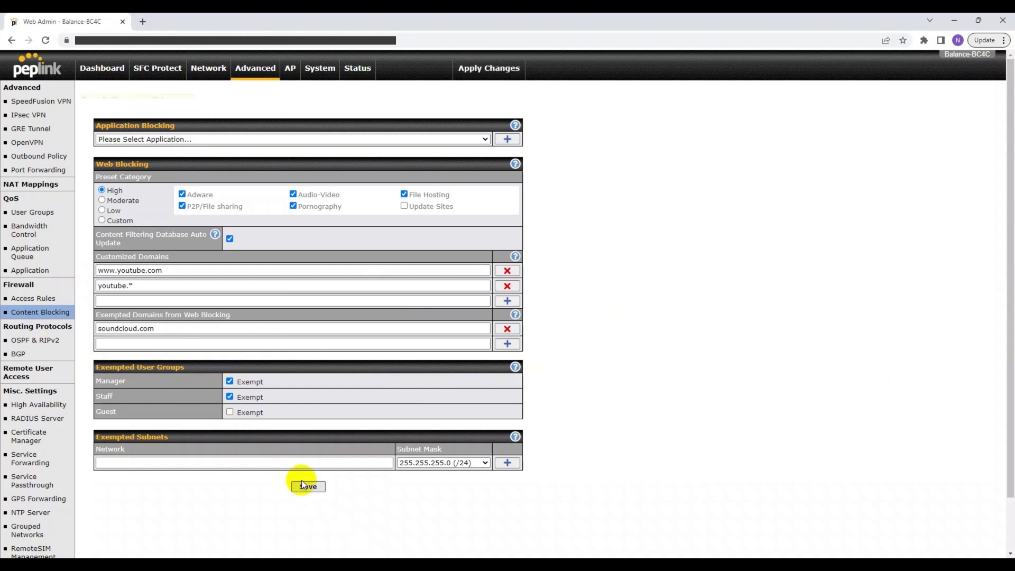
{"action": "left_click", "coordinate": [475, 78]}
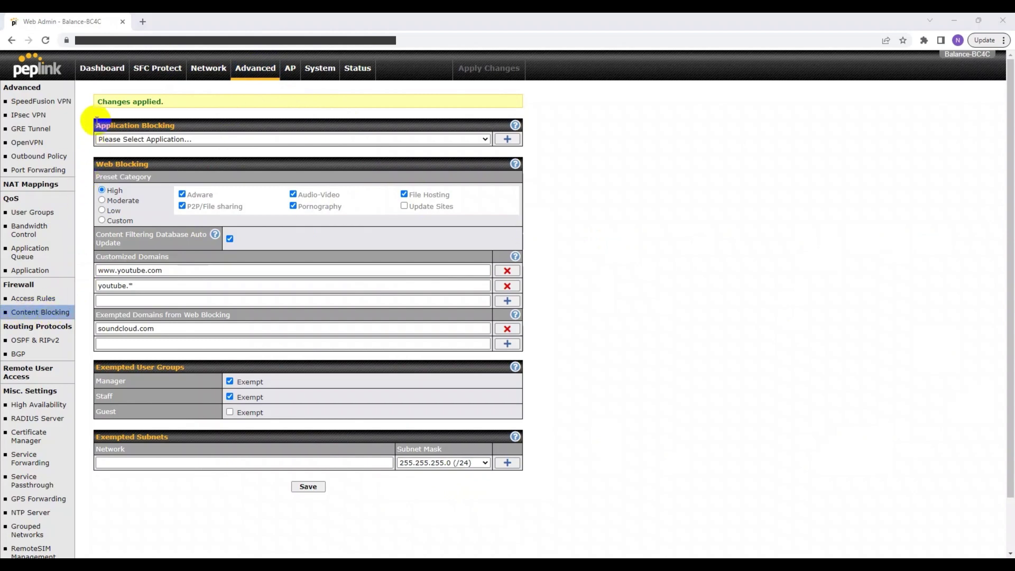
Step: Select TikTok under Application Blocking and add it to the blocked applications
{"action": "double_click", "coordinate": [131, 123]}
{"action": "left_click", "coordinate": [180, 124]}
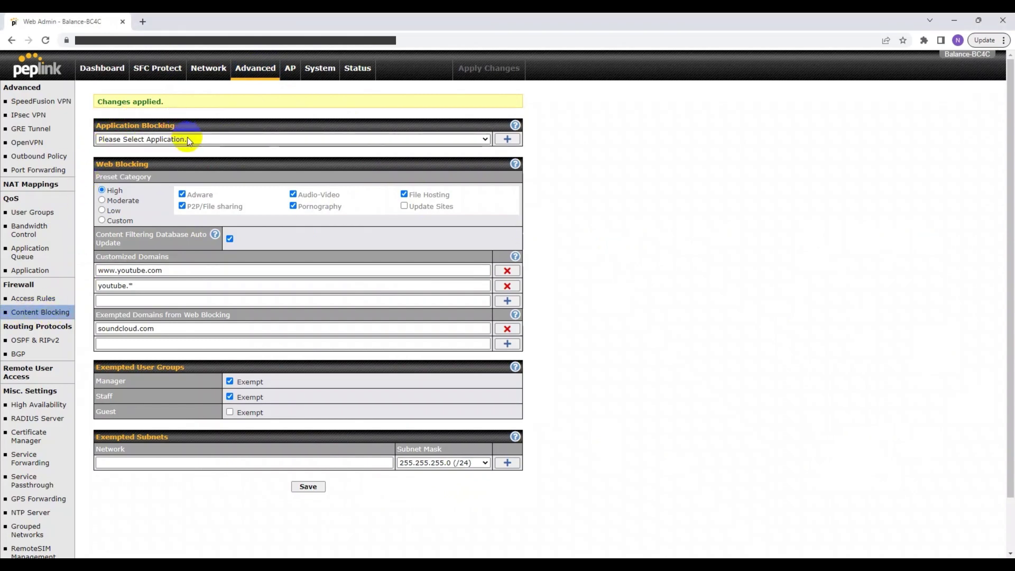
{"action": "left_click", "coordinate": [189, 142]}
{"action": "scroll", "coordinate": [178, 206], "scroll_direction": "down", "scroll_amount": 10}
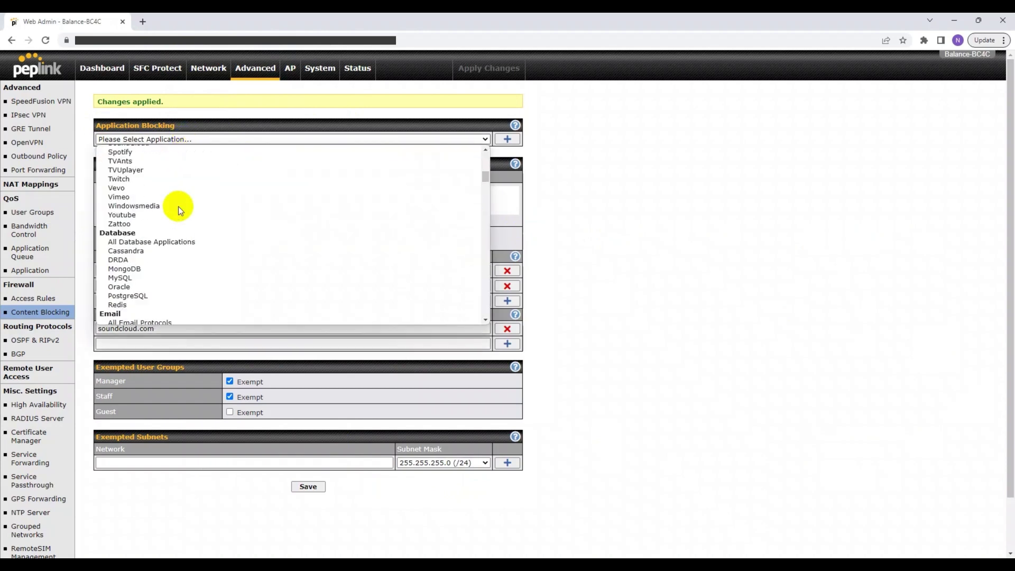
{"action": "scroll", "coordinate": [179, 220], "scroll_direction": "down", "scroll_amount": 15}
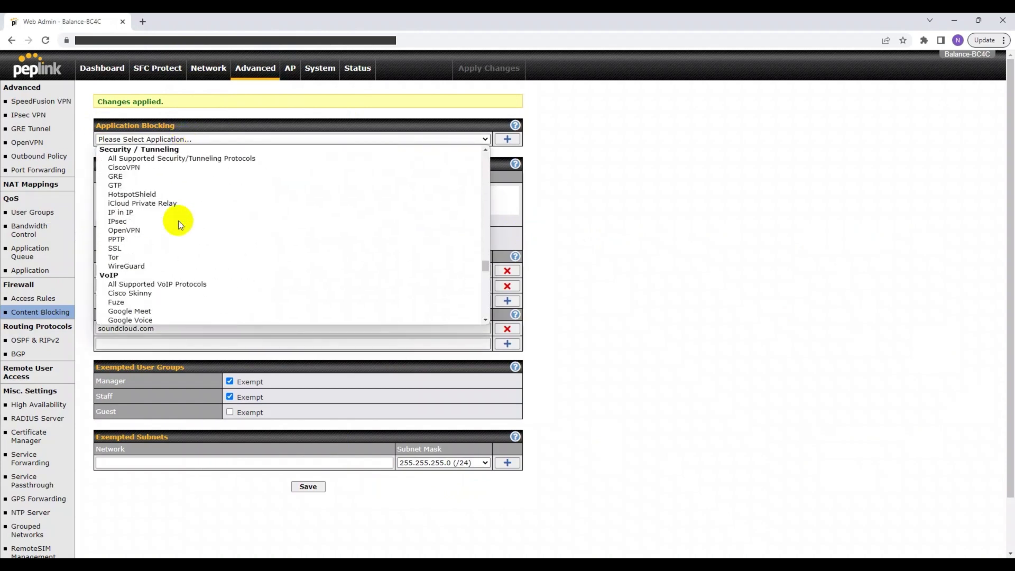
{"action": "scroll", "coordinate": [179, 221], "scroll_direction": "down", "scroll_amount": 20}
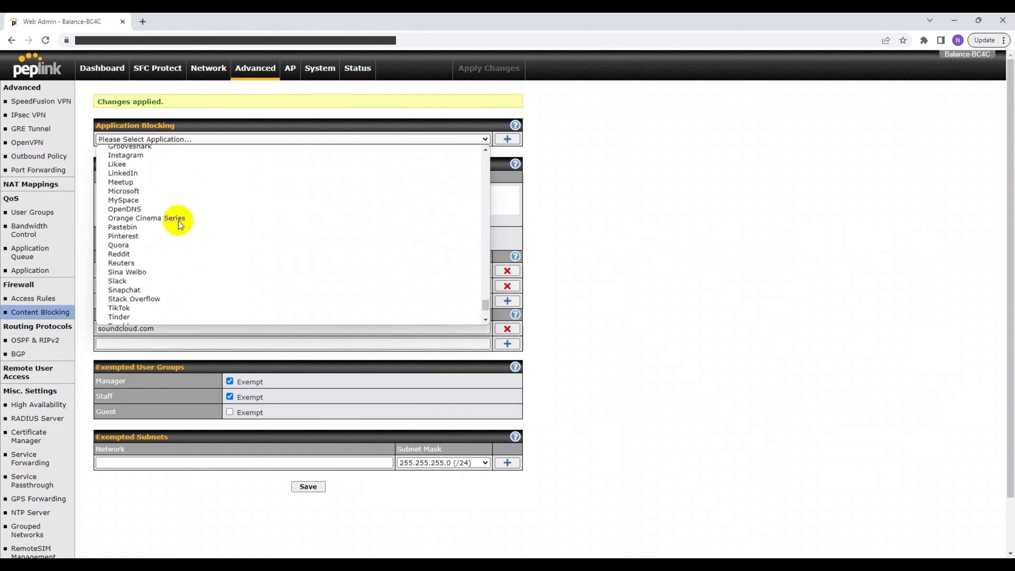
{"action": "scroll", "coordinate": [178, 220], "scroll_direction": "down", "scroll_amount": 1}
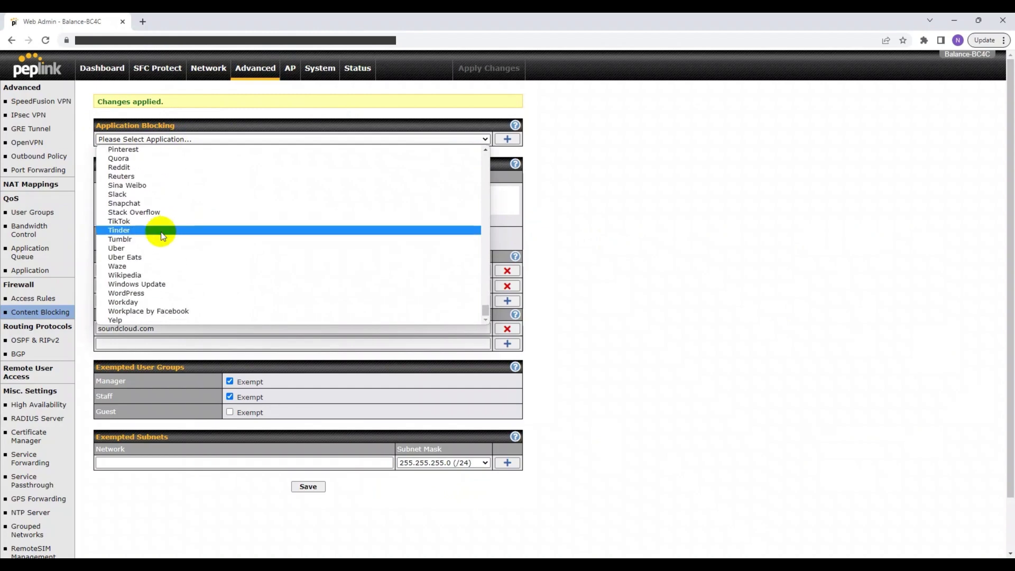
{"action": "left_click", "coordinate": [157, 222]}
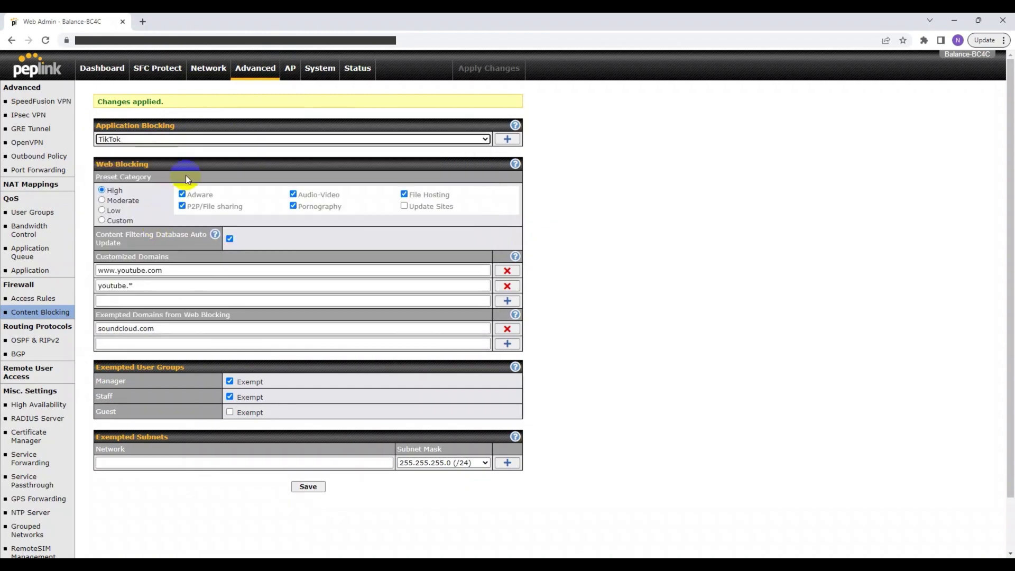
{"action": "left_click", "coordinate": [507, 141]}
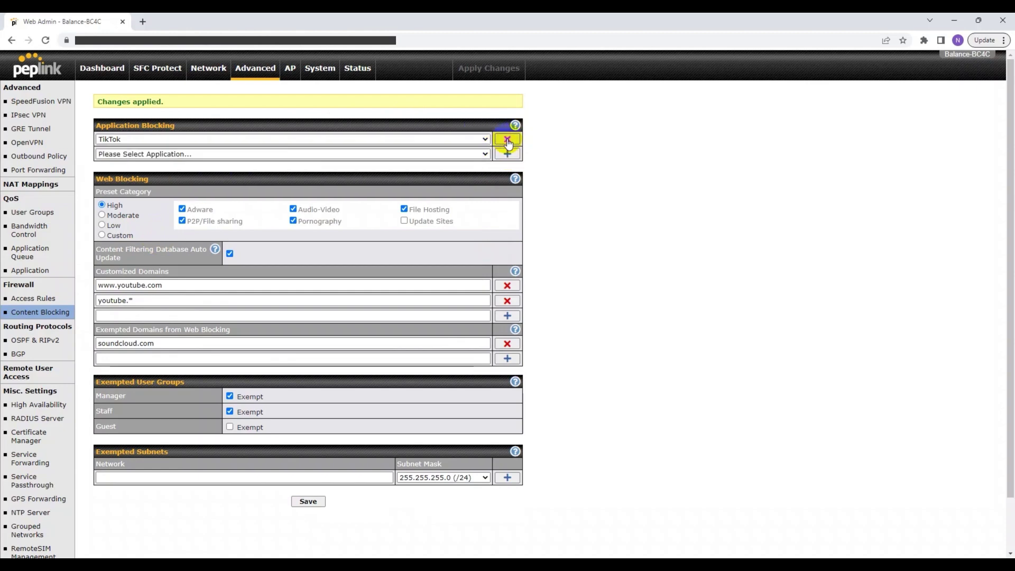
Step: Add Disney Streaming Services as a second blocked application and save the settings
{"action": "left_click", "coordinate": [482, 154]}
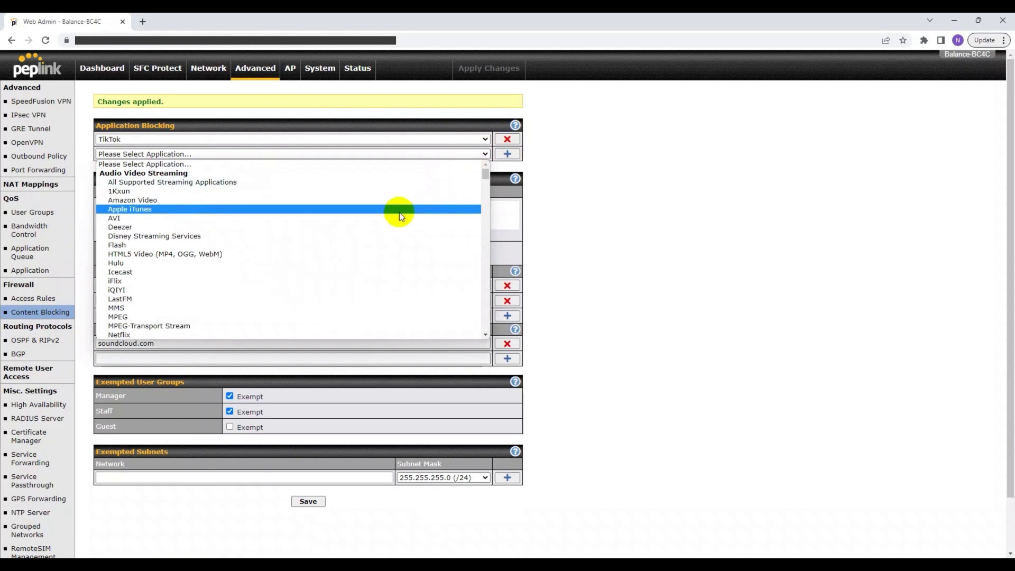
{"action": "left_click", "coordinate": [346, 236]}
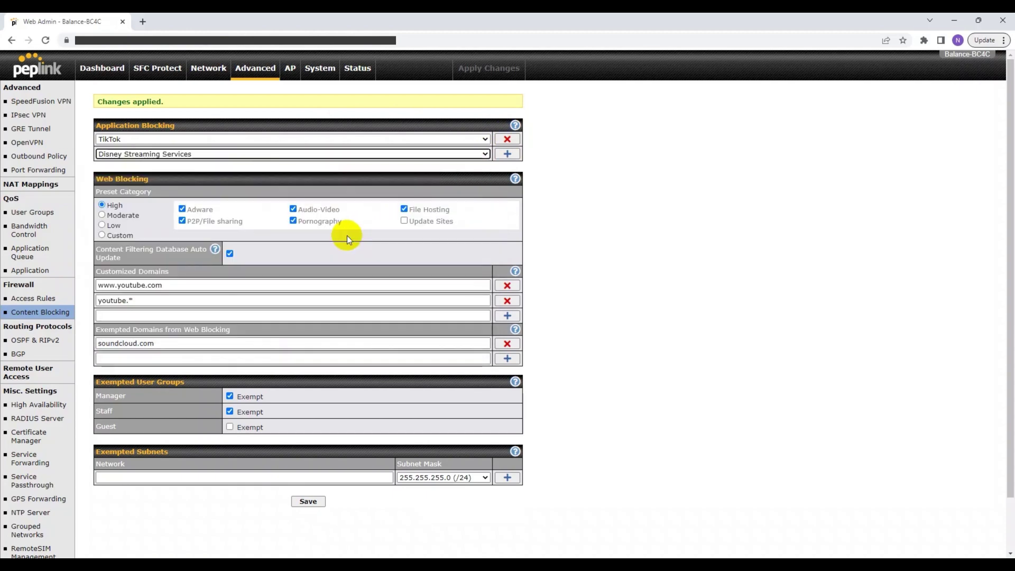
{"action": "left_click_drag", "start_coordinate": [91, 381], "coordinate": [186, 382]}
{"action": "left_click", "coordinate": [185, 381]}
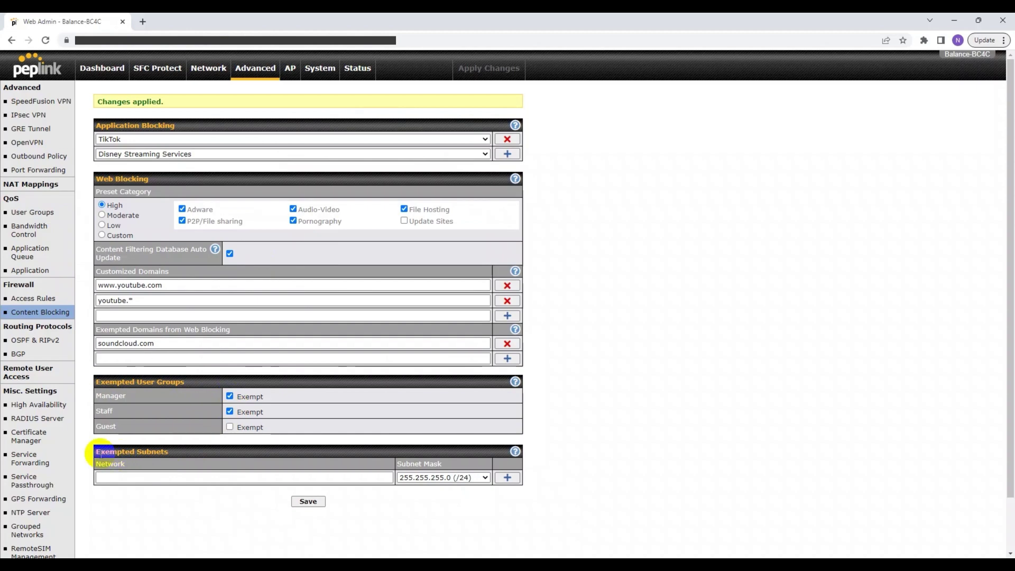
{"action": "left_click_drag", "start_coordinate": [97, 463], "coordinate": [126, 465]}
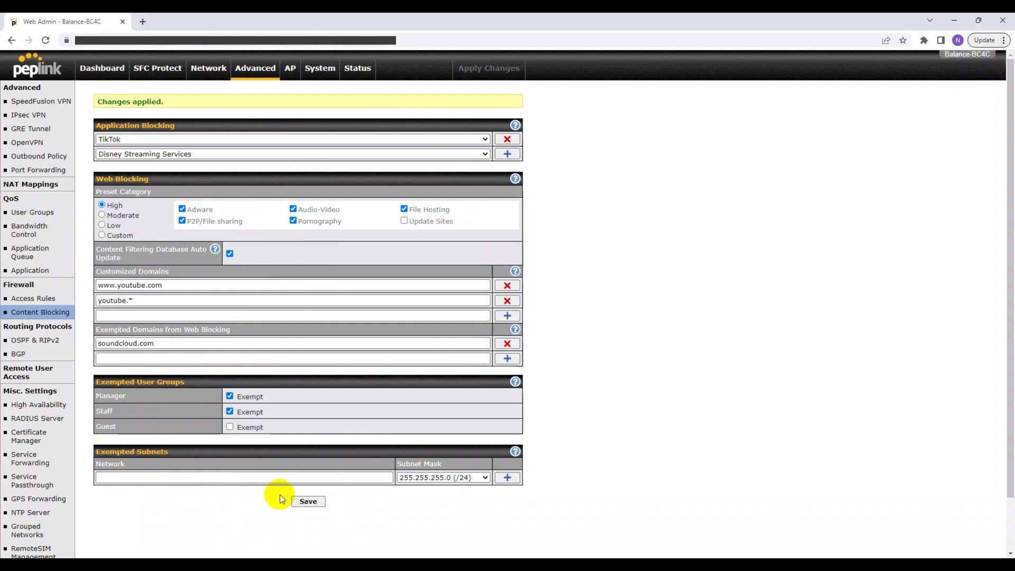
{"action": "left_click", "coordinate": [306, 501]}
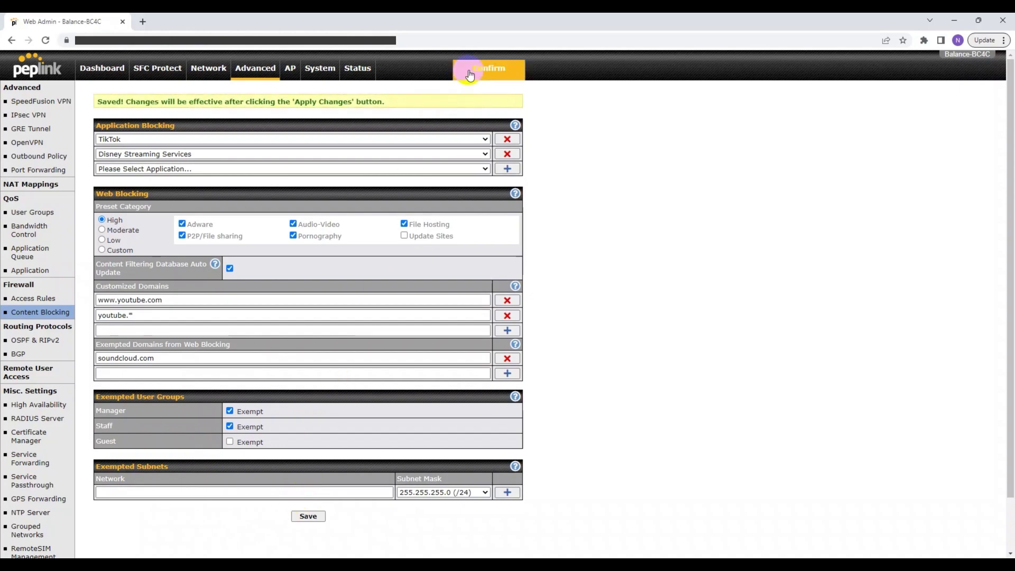